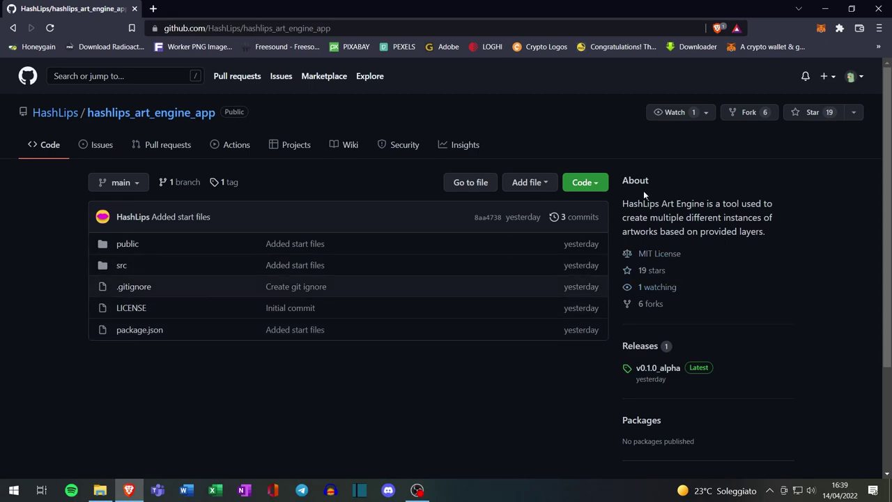
# Download hashlips-art-engine-app.Setup.0.1.0.exe from the v0.1.0_alpha release into the Prove YouTube folder
pyautogui.click(596, 184)
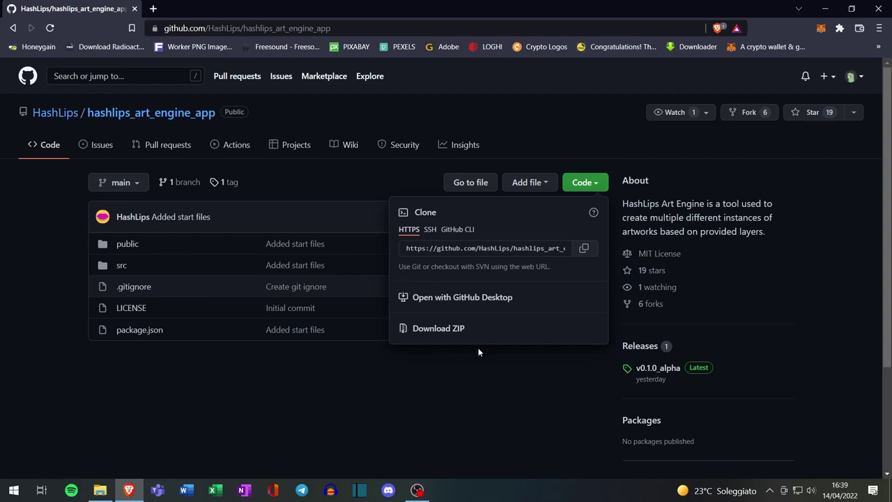
pyautogui.click(591, 185)
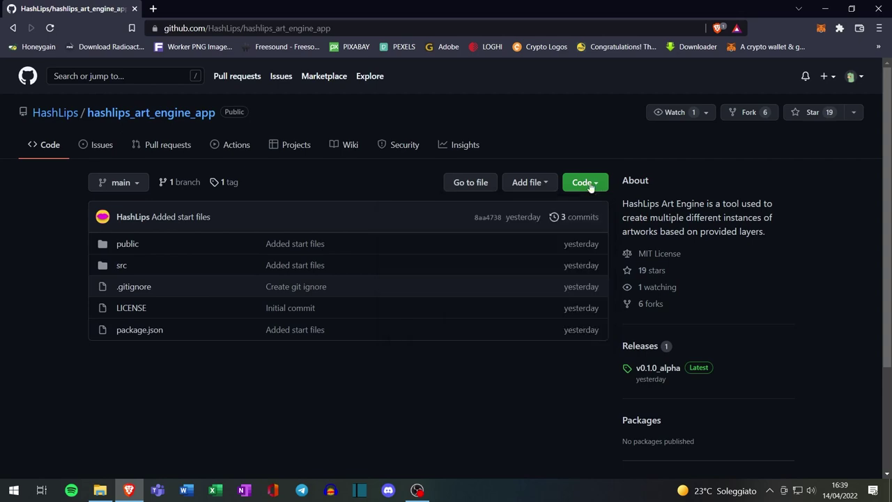
pyautogui.click(653, 369)
pyautogui.scroll(-2, 359, 324)
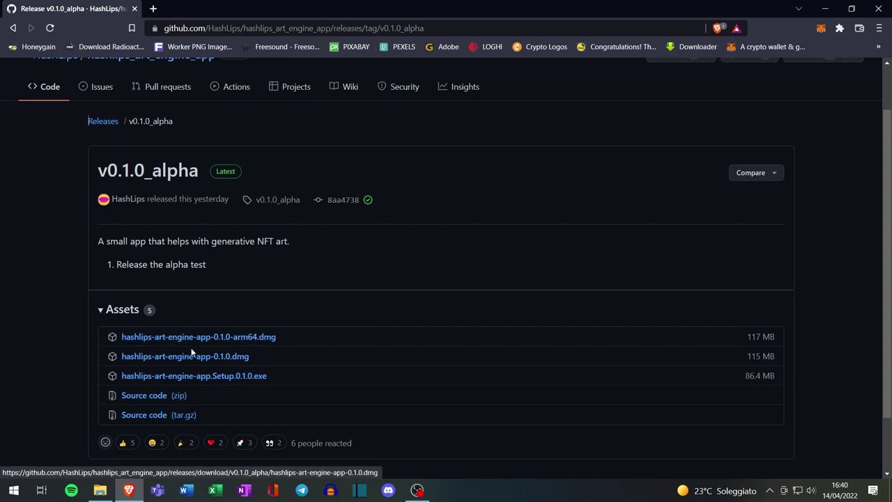
pyautogui.click(232, 377)
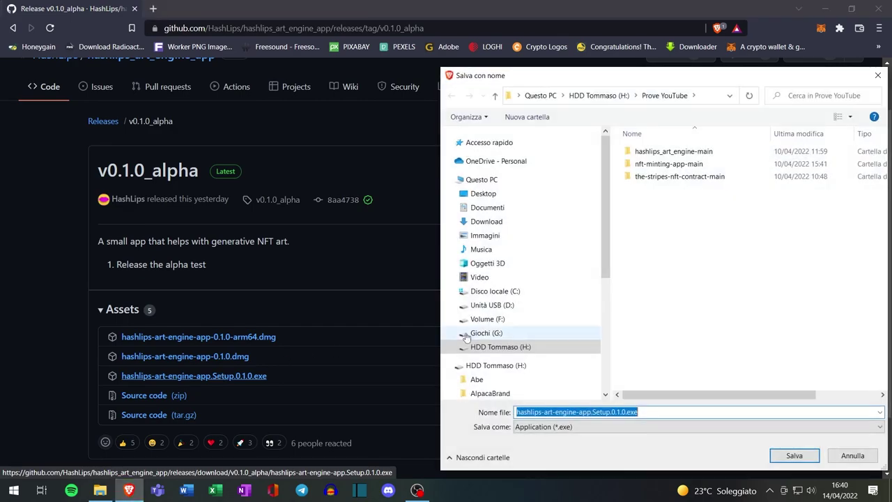
pyautogui.click(794, 455)
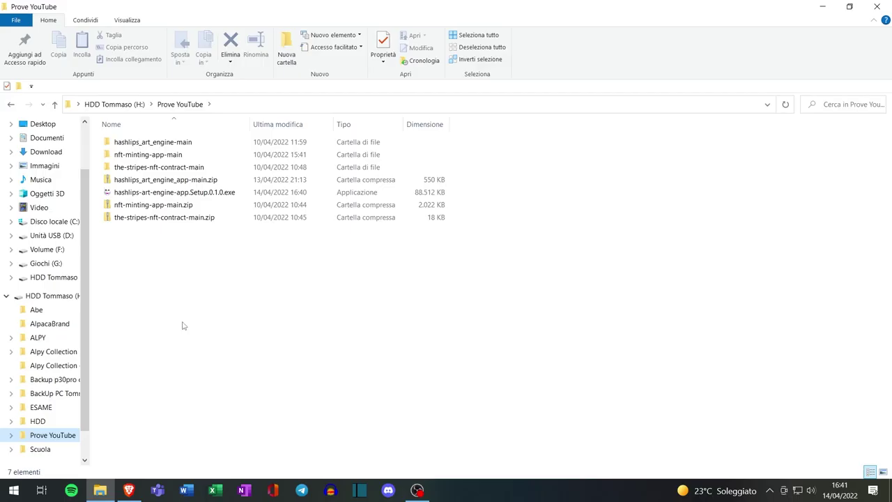
# Run the downloaded hashlips-art-engine-app.Setup.0.1.0.exe installer and expand the additional information in the SmartScreen warning
pyautogui.doubleClick(174, 191)
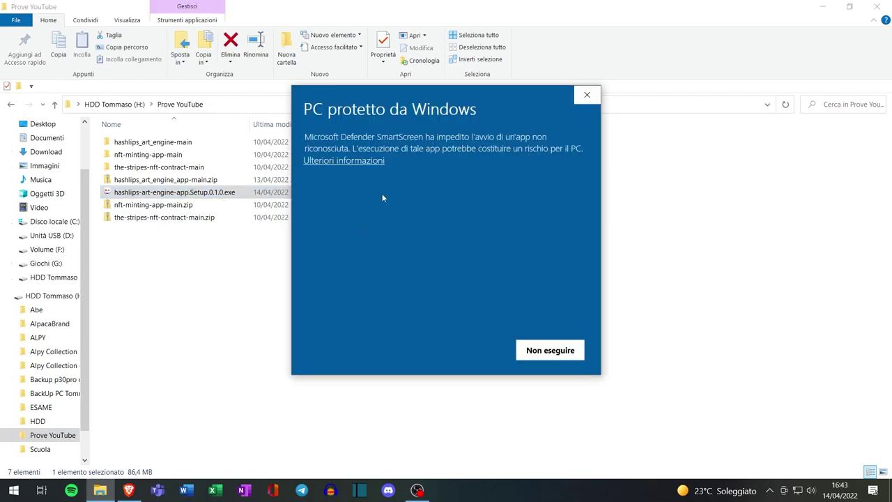
pyautogui.click(340, 161)
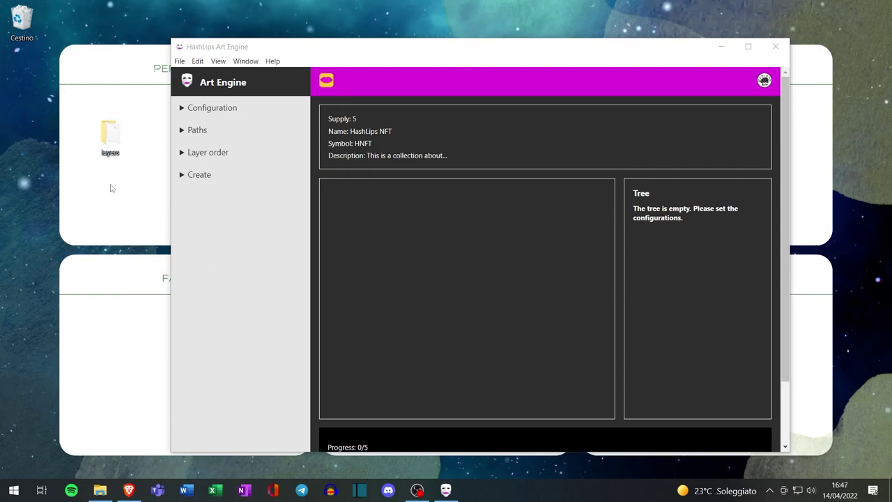
# Create a new folder named build on the desktop, next to the layers folder
pyautogui.rightClick(153, 179)
pyautogui.moveTo(133, 308)
pyautogui.click(211, 315)
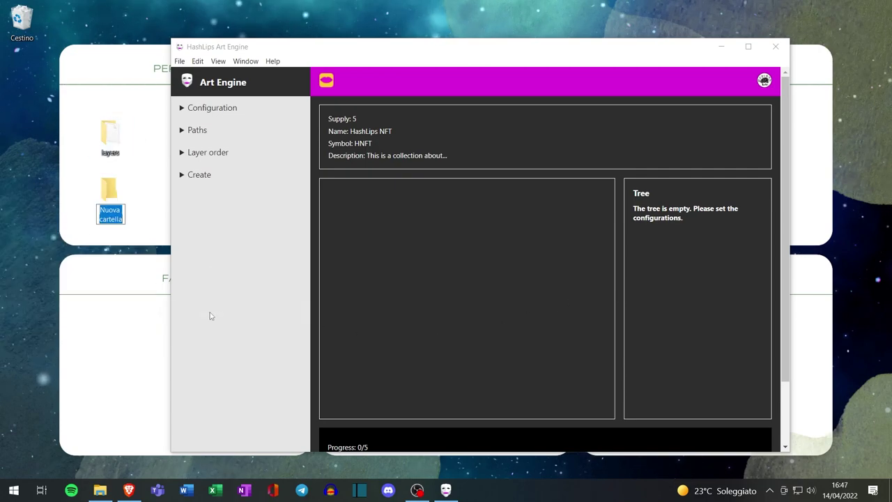
pyautogui.write('build')
pyautogui.press('Return')
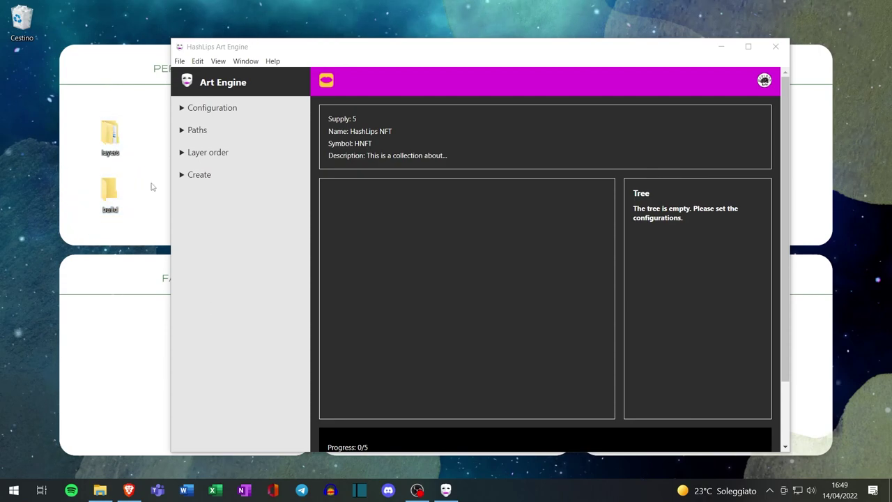
# Examine the images in the Background, Eyeball and Eye color subfolders of the desktop layers folder, then close the folder window
pyautogui.doubleClick(110, 133)
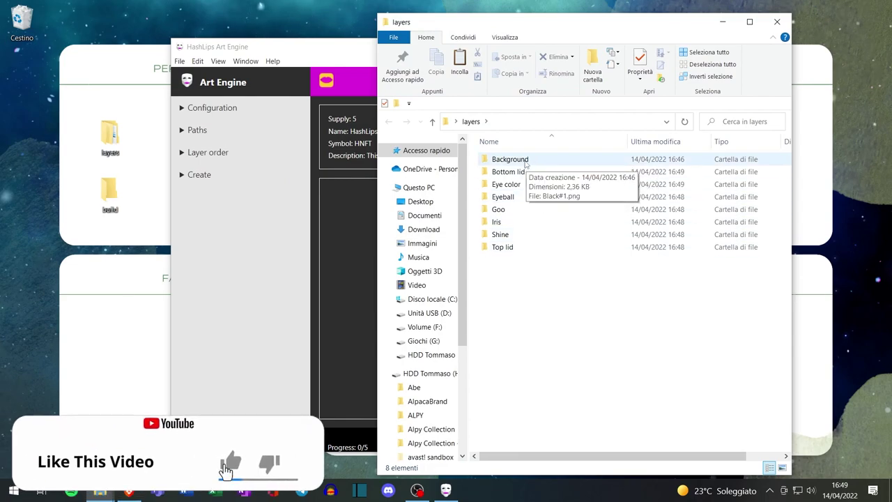
pyautogui.doubleClick(511, 160)
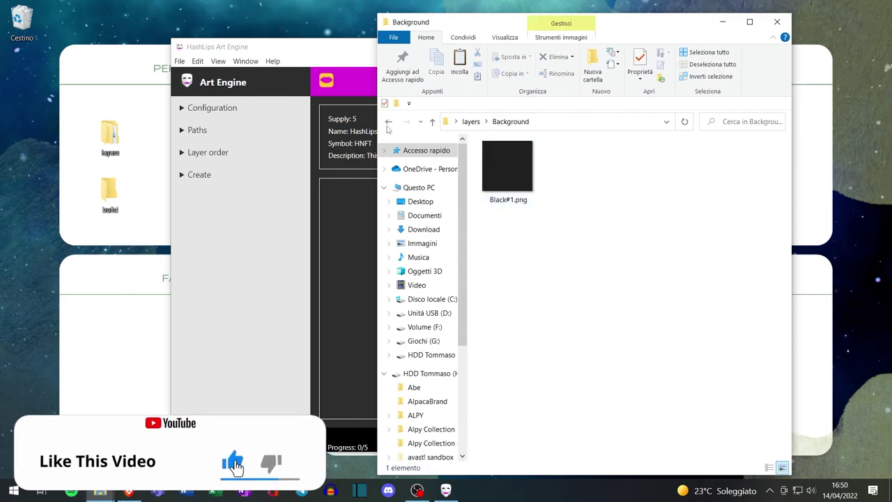
pyautogui.press('BackSpace')
pyautogui.doubleClick(540, 195)
pyautogui.press('BackSpace')
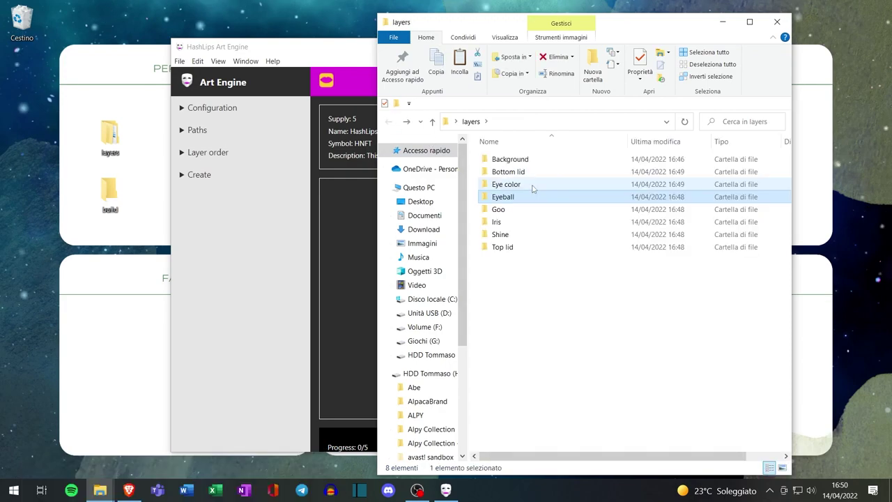
pyautogui.doubleClick(531, 185)
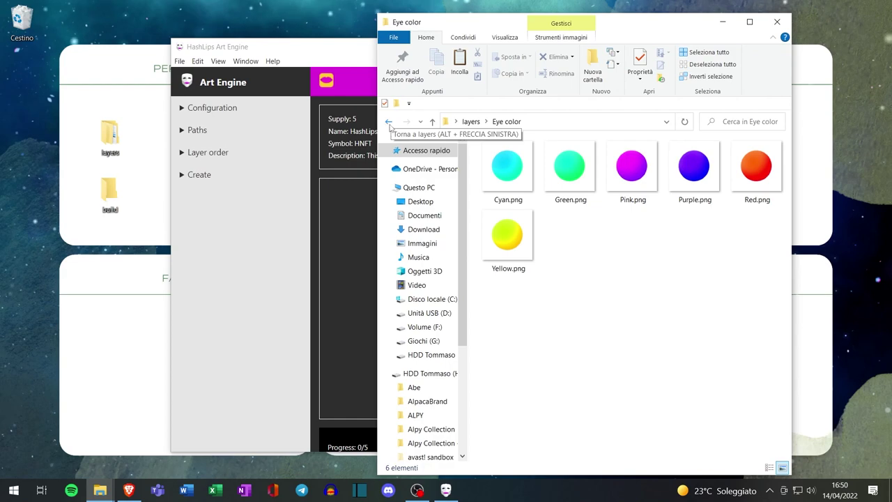
pyautogui.hotkey('alt', 'F4')
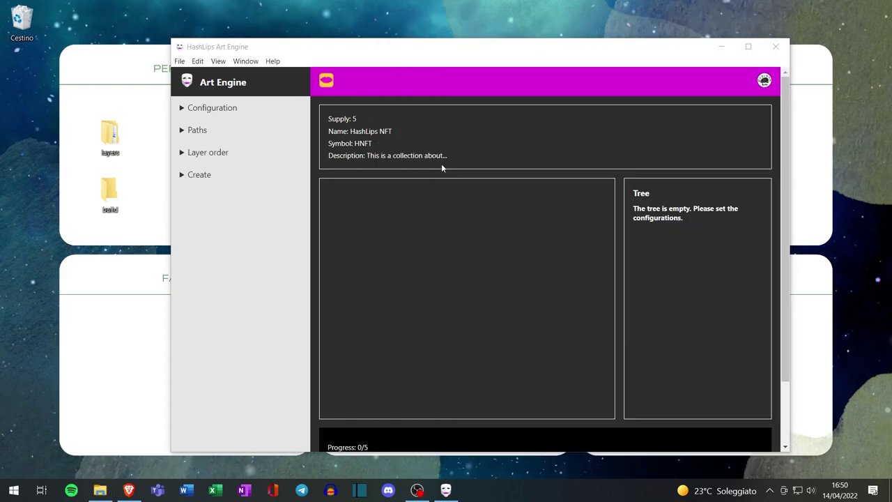
# Configure the collection with supply 10, name Prova, symbol PRV and description "Non lo so"
pyautogui.click(213, 108)
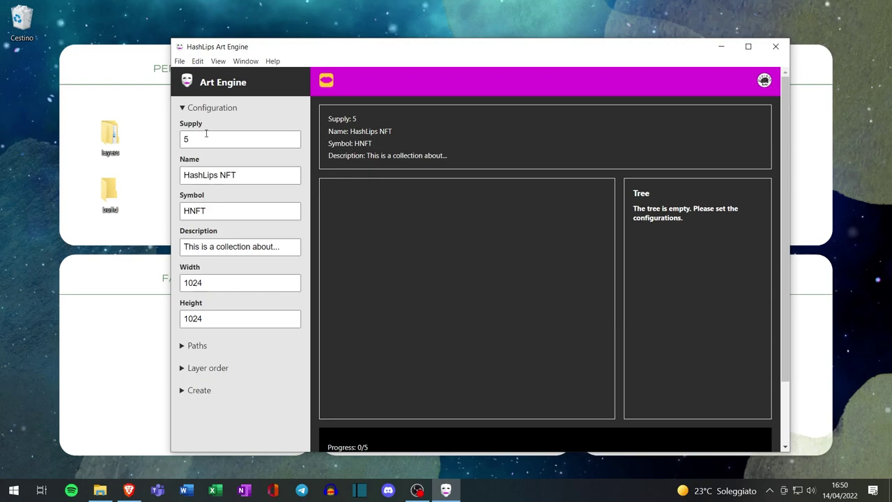
pyautogui.doubleClick(202, 141)
pyautogui.write('10')
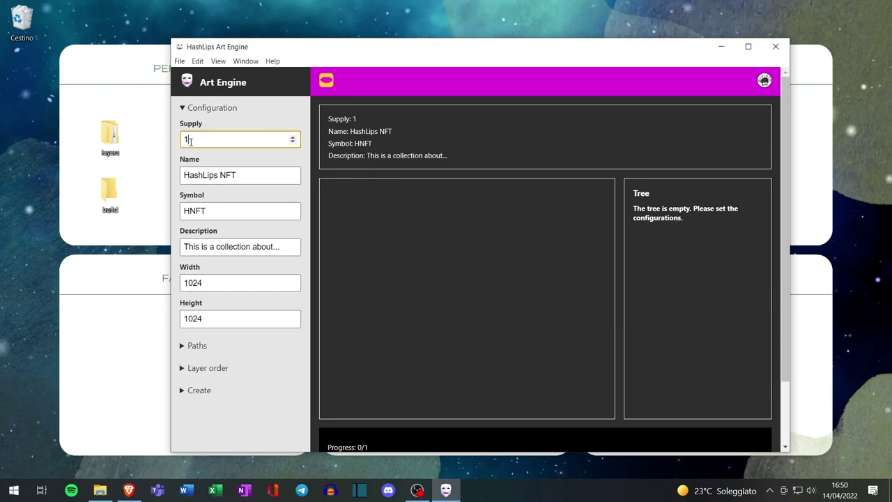
pyautogui.tripleClick(212, 174)
pyautogui.write('Prova')
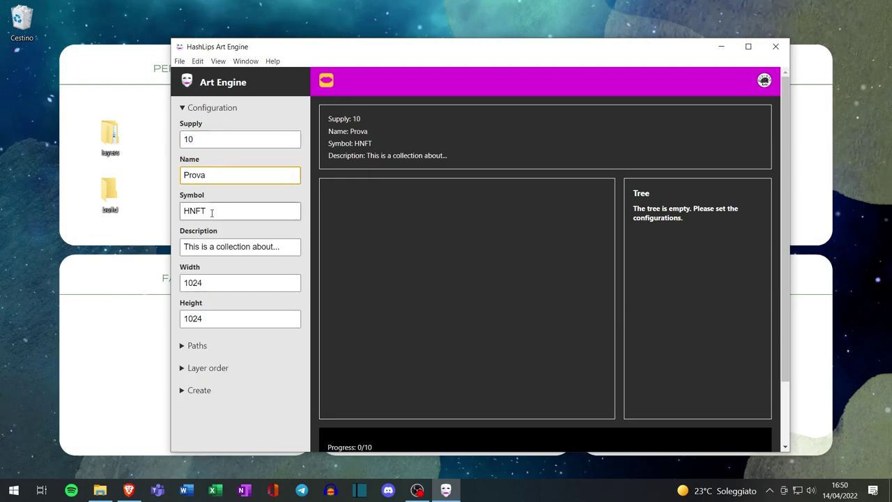
pyautogui.doubleClick(212, 212)
pyautogui.write('PRV')
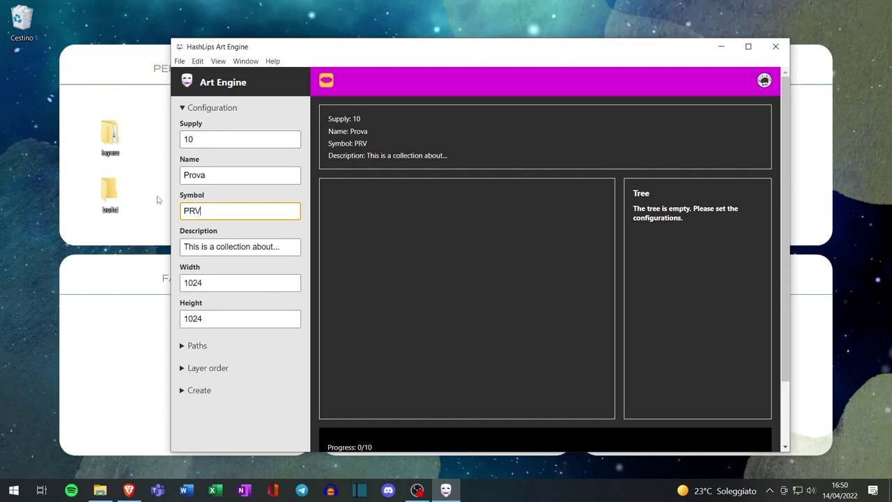
pyautogui.press('Tab')
pyautogui.press('BackSpace')
pyautogui.write('No')
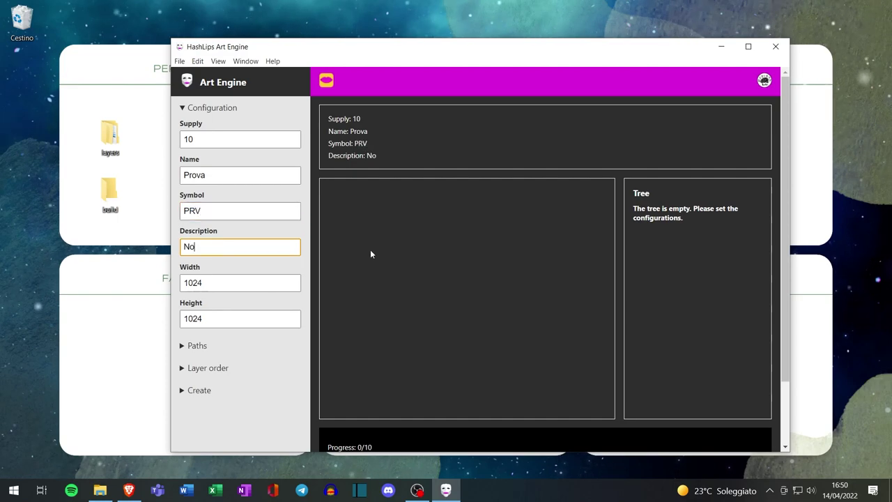
pyautogui.write('n lo so')
# Set both the width and the height of the artwork to 500 and collapse the configuration settings
pyautogui.click(229, 282)
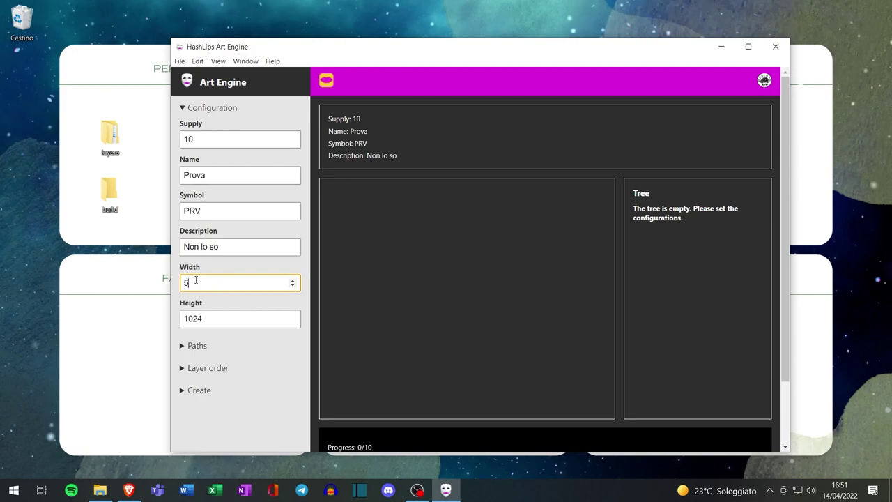
pyautogui.write('500')
pyautogui.press('Tab')
pyautogui.write('500')
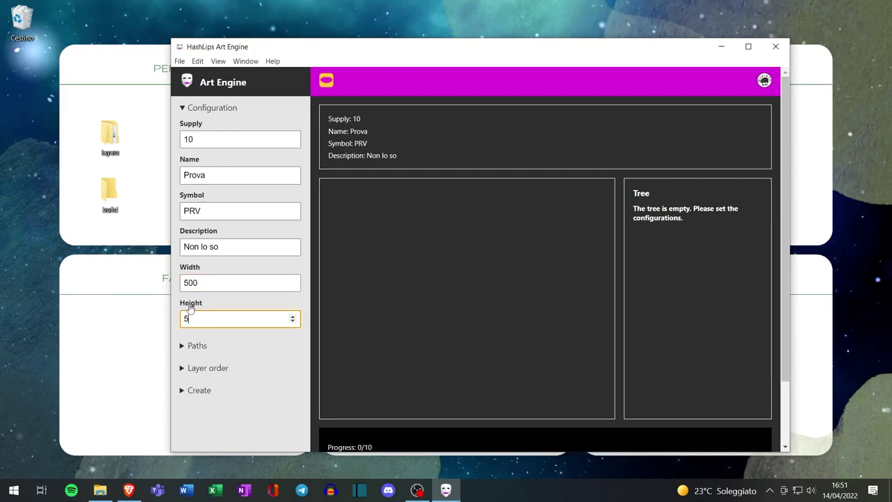
pyautogui.click(213, 109)
# Set the input path to the layers folder on the desktop
pyautogui.click(194, 131)
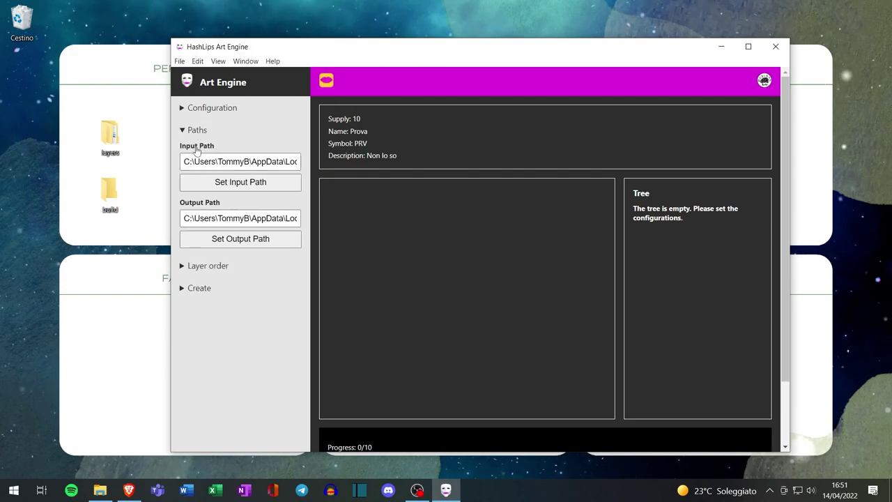
pyautogui.click(231, 184)
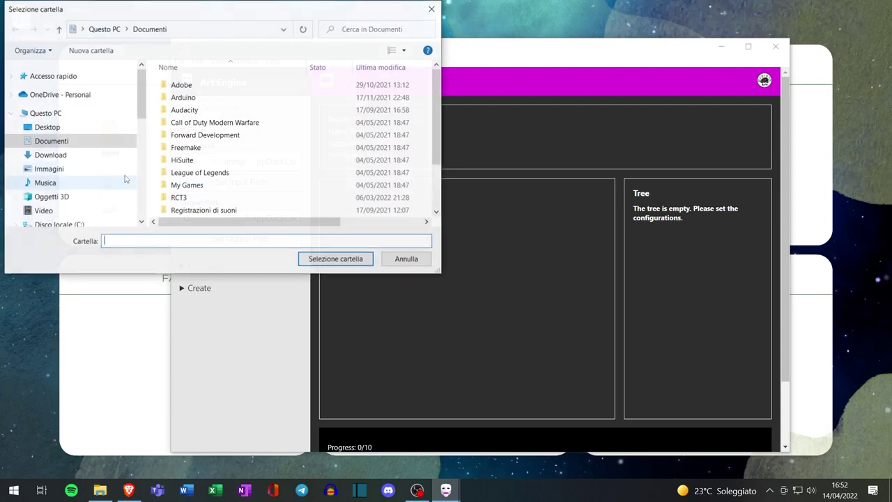
pyautogui.click(59, 130)
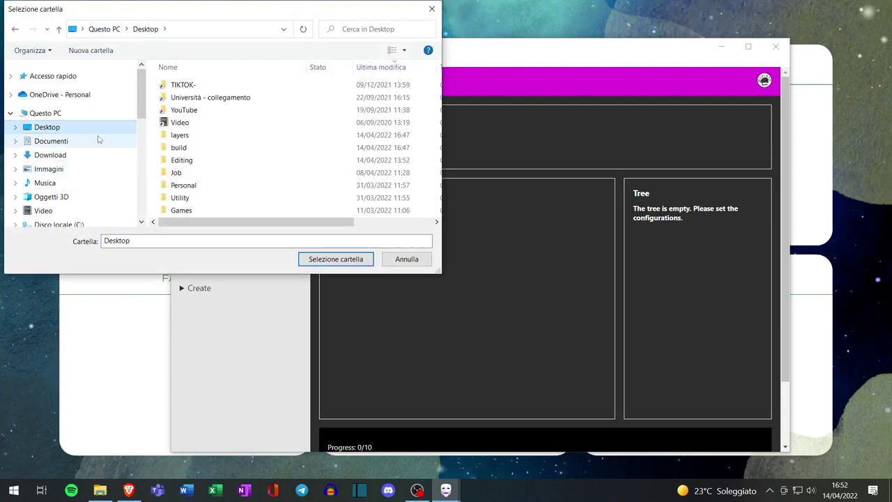
pyautogui.click(182, 134)
pyautogui.click(328, 261)
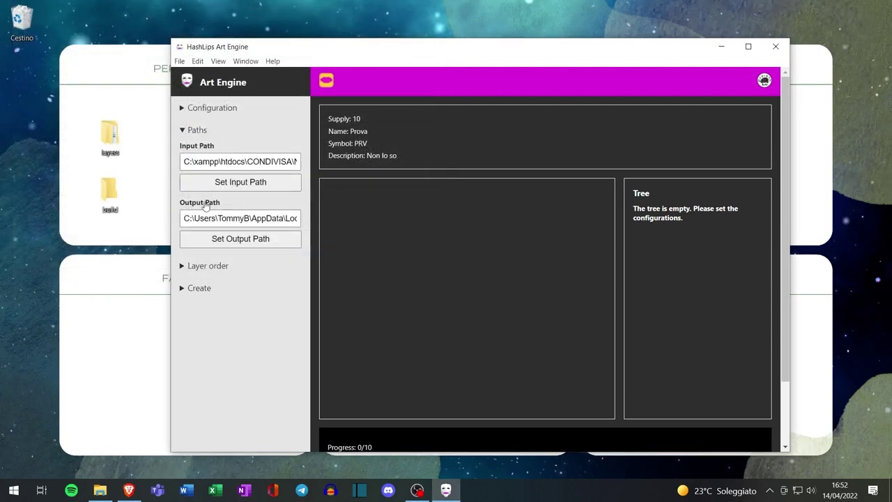
# Set the output path to the build folder on the desktop and collapse the path settings
pyautogui.click(226, 242)
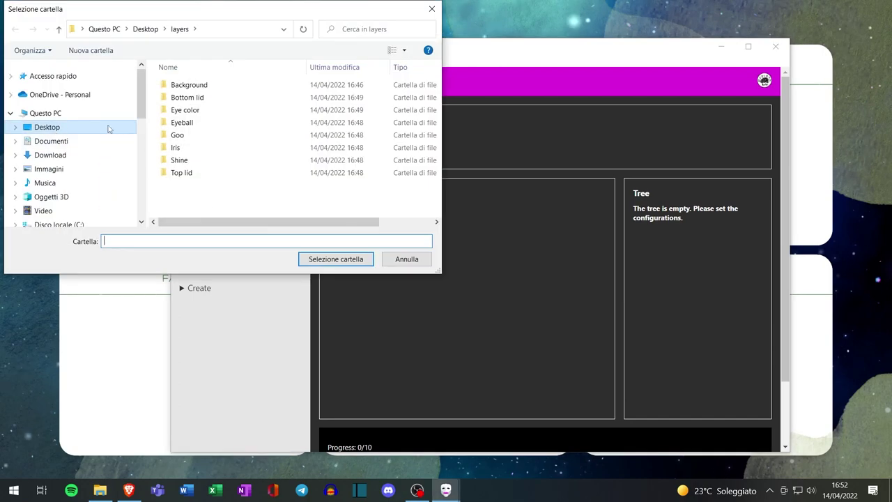
pyautogui.click(108, 128)
pyautogui.click(177, 147)
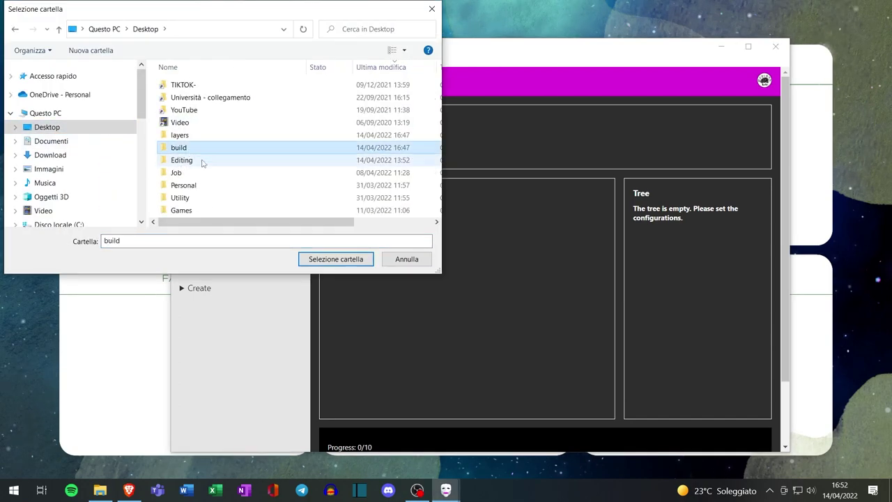
pyautogui.click(335, 258)
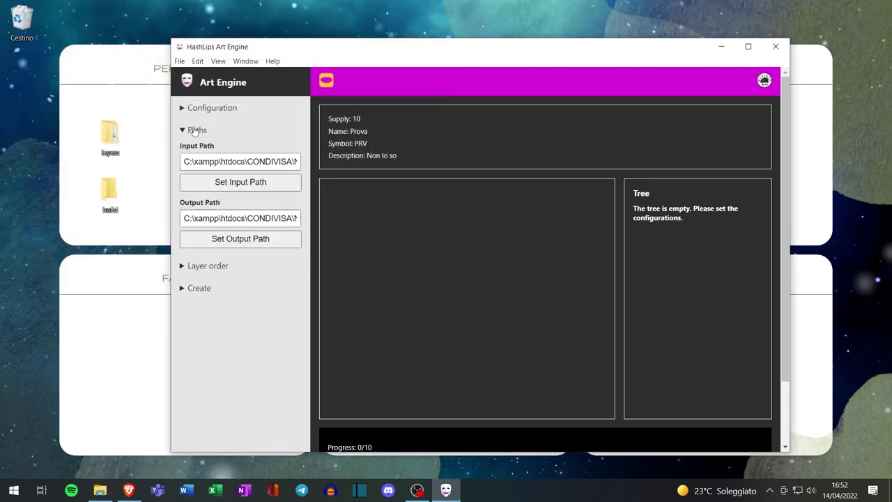
pyautogui.click(196, 131)
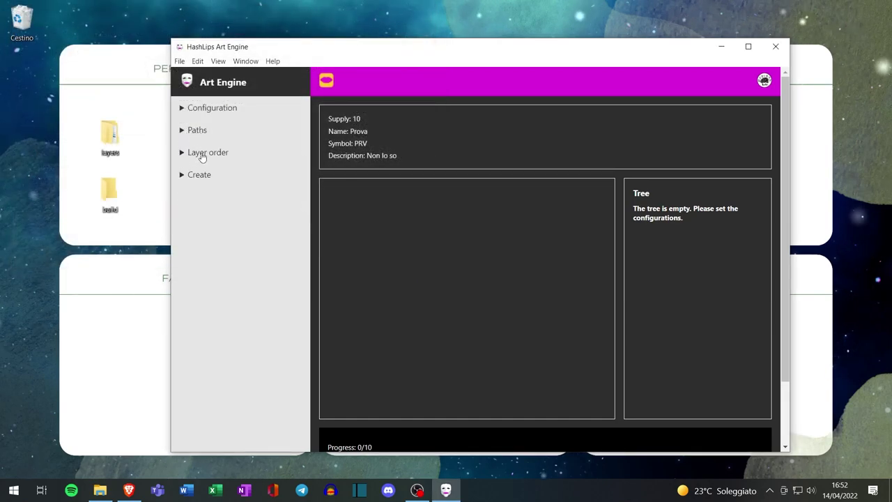
# Load the input folders into the layer order and try moving the Background layer within the list
pyautogui.click(202, 153)
pyautogui.click(240, 184)
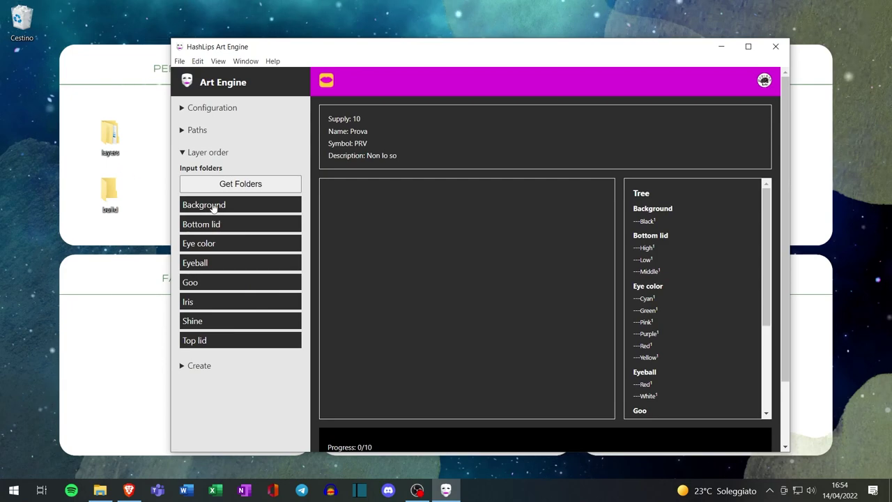
pyautogui.moveTo(212, 206); pyautogui.dragTo(220, 237)
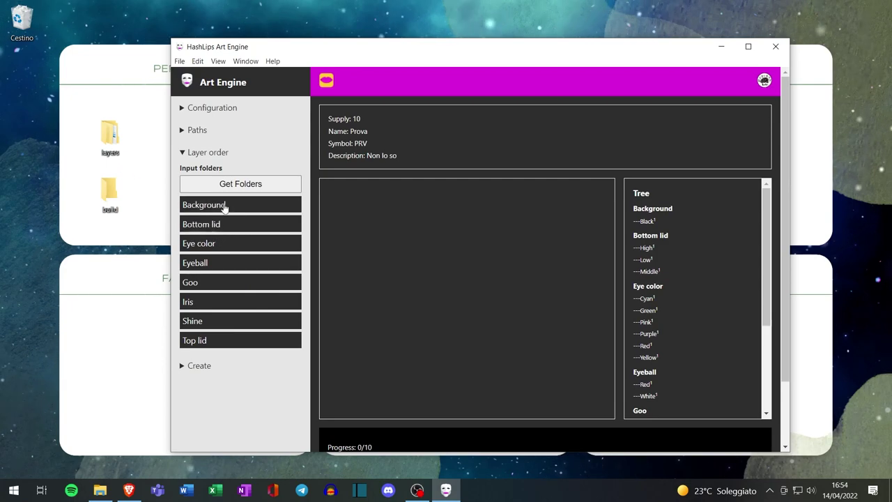
pyautogui.moveTo(224, 204)
pyautogui.mouseDown()
pyautogui.moveTo(224, 235)
pyautogui.moveTo(225, 199)
pyautogui.moveTo(218, 202)
pyautogui.mouseUp()
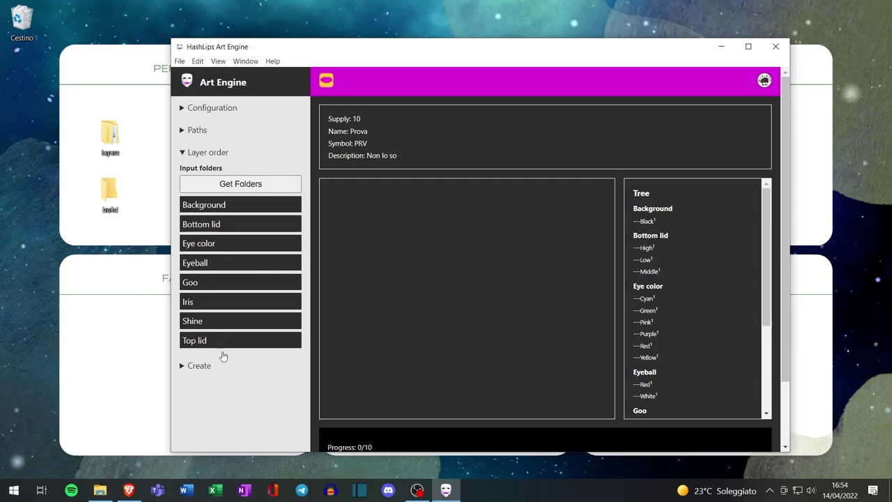
# Open the Eye color folder inside the layers folder on the desktop and select the cyan image
pyautogui.doubleClick(111, 139)
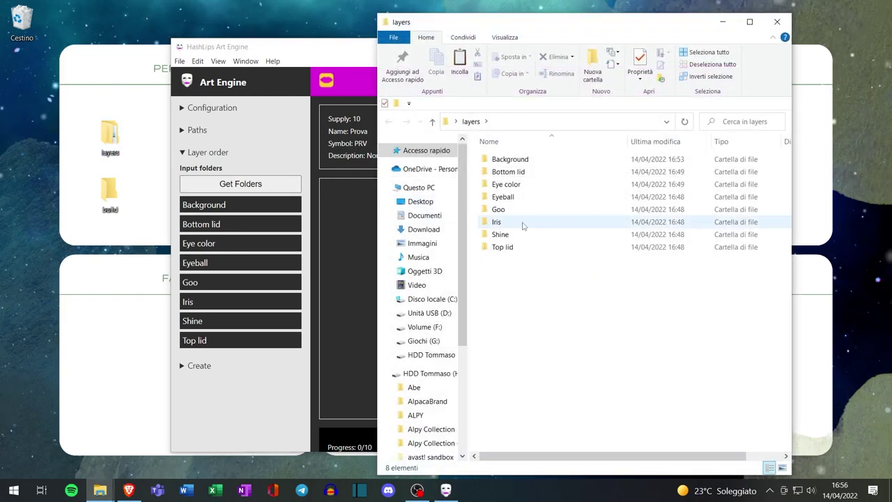
pyautogui.doubleClick(507, 185)
pyautogui.click(508, 183)
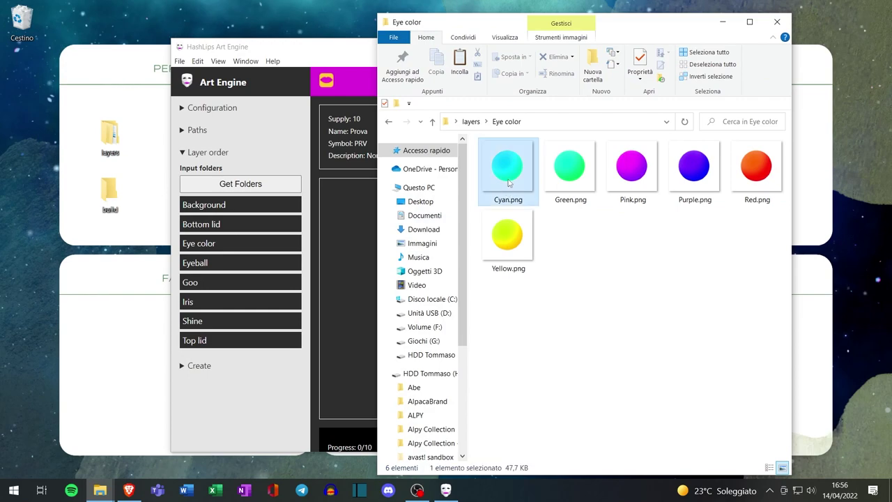
# Rename Cyan.png in the Eye color folder as Cyan#100.png
pyautogui.rightClick(508, 183)
pyautogui.click(384, 451)
pyautogui.press('BackSpace')
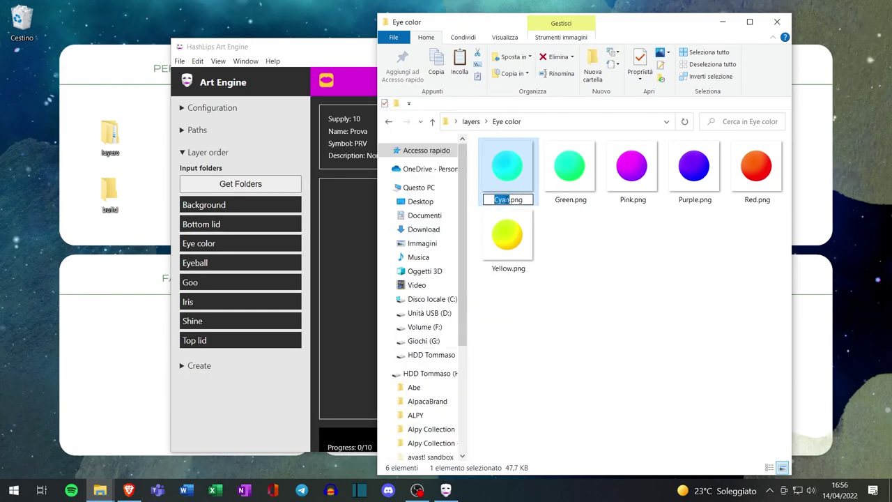
pyautogui.write('Cyan')
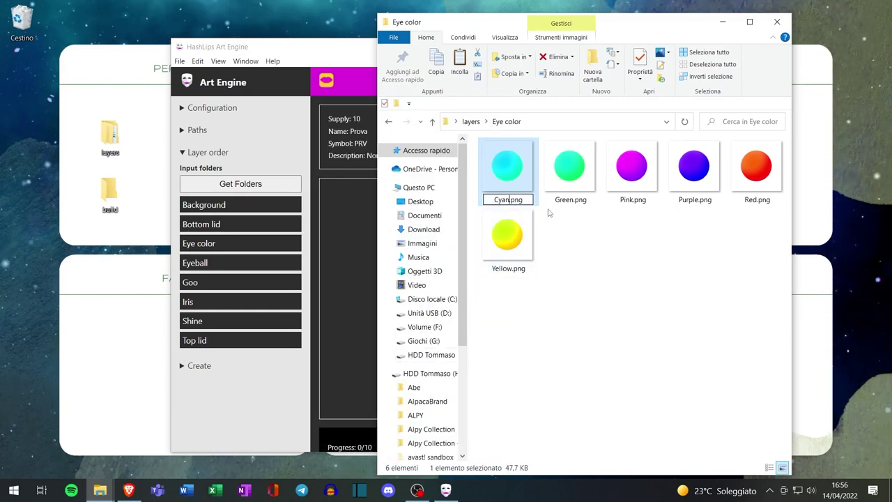
pyautogui.write('#1')
pyautogui.write('00')
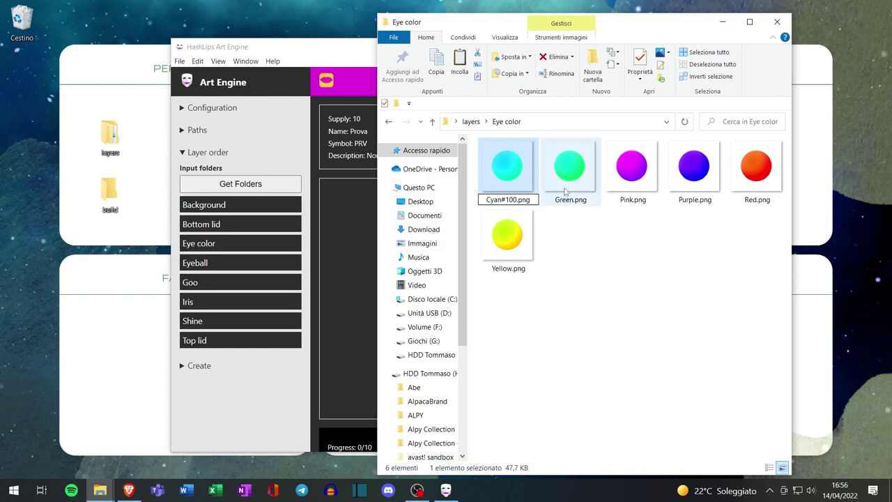
# Try naming the green image Green#10.png and remove the number after the # in the cyan image's name
pyautogui.rightClick(566, 192)
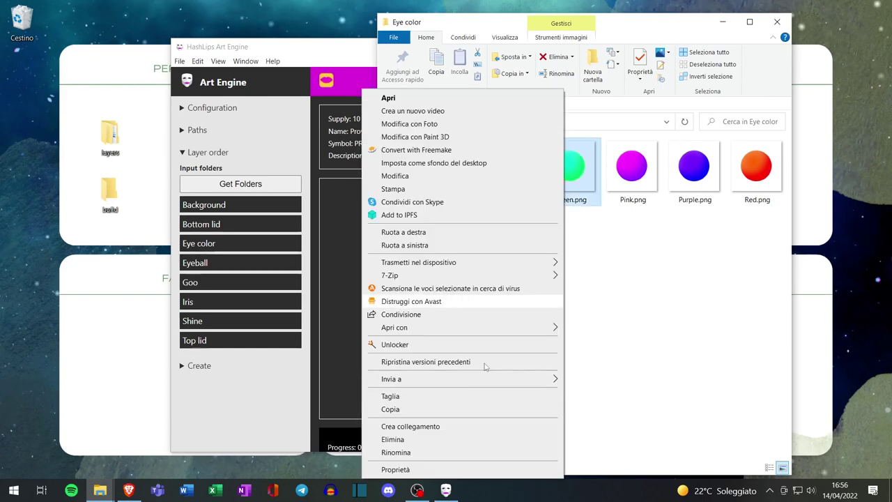
pyautogui.press('m')
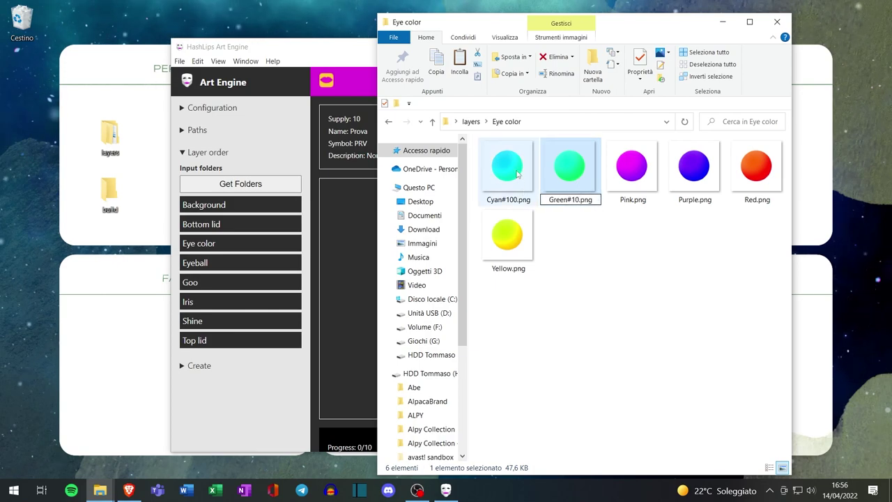
pyautogui.hotkey('shift', 'Tab')
pyautogui.press('BackSpace')
pyautogui.press('BackSpace')
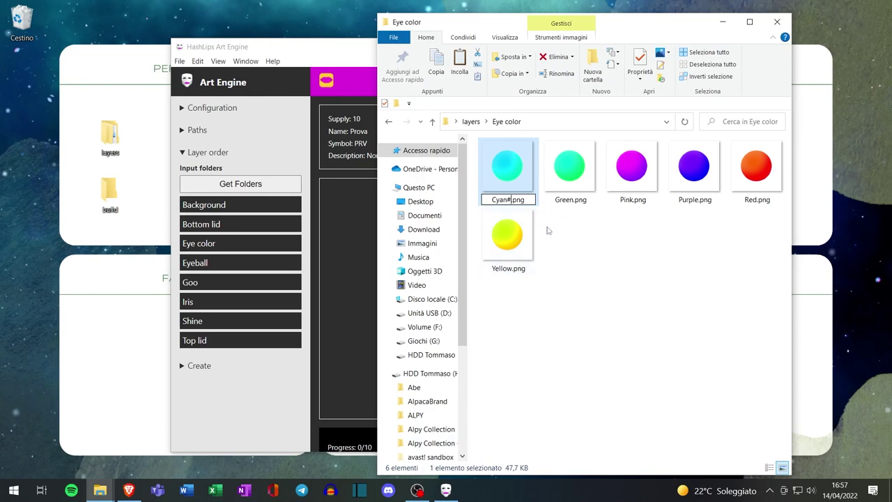
# Rename the cyan image as Cyan$100.png and close the Eye color folder
pyautogui.rightClick(514, 181)
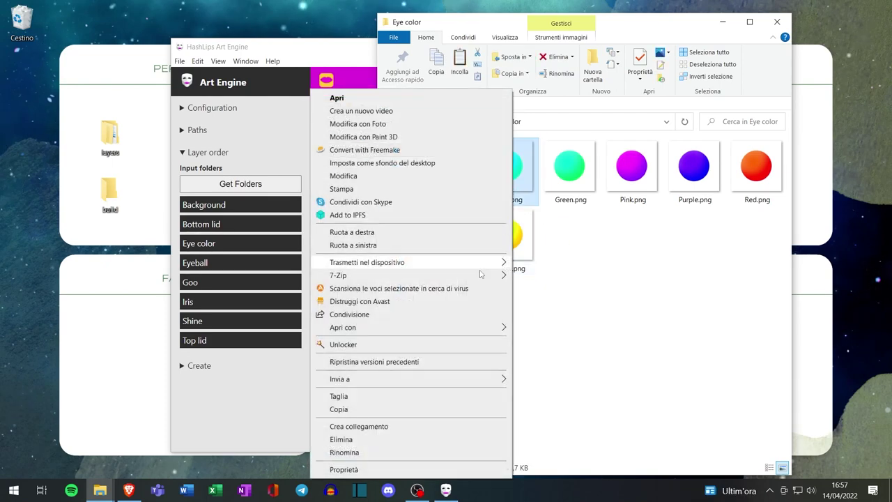
pyautogui.click(388, 452)
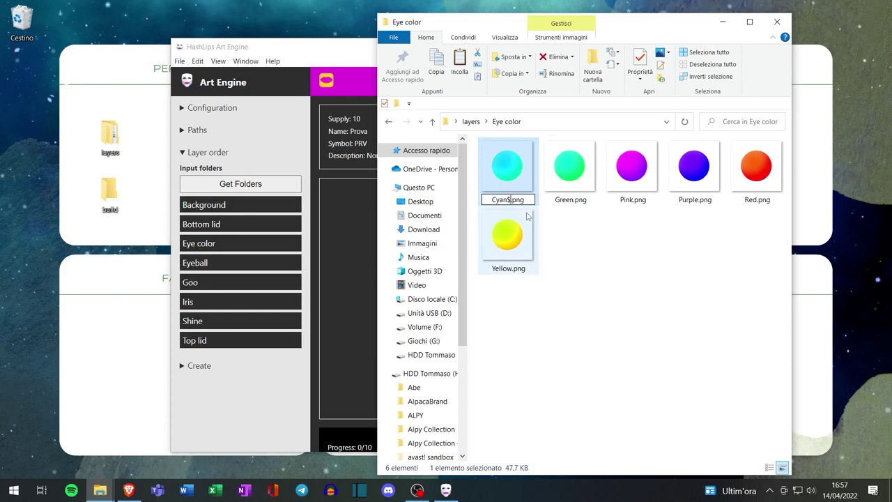
pyautogui.write('1')
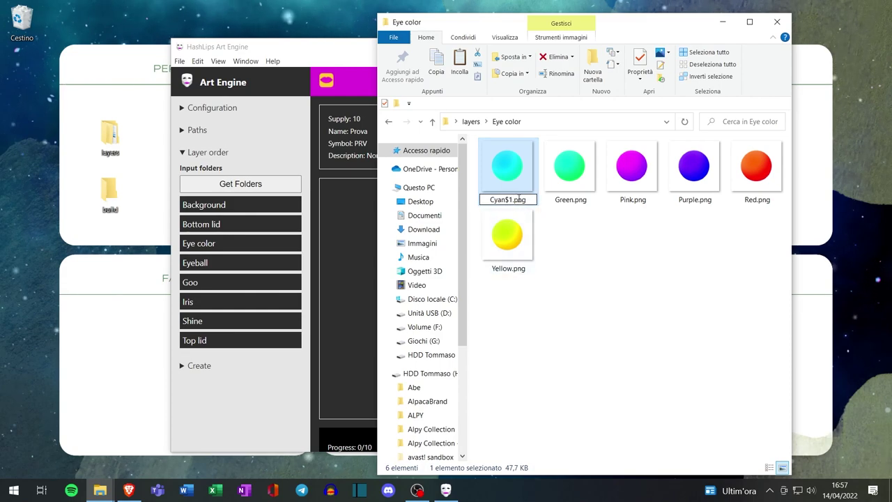
pyautogui.write('0')
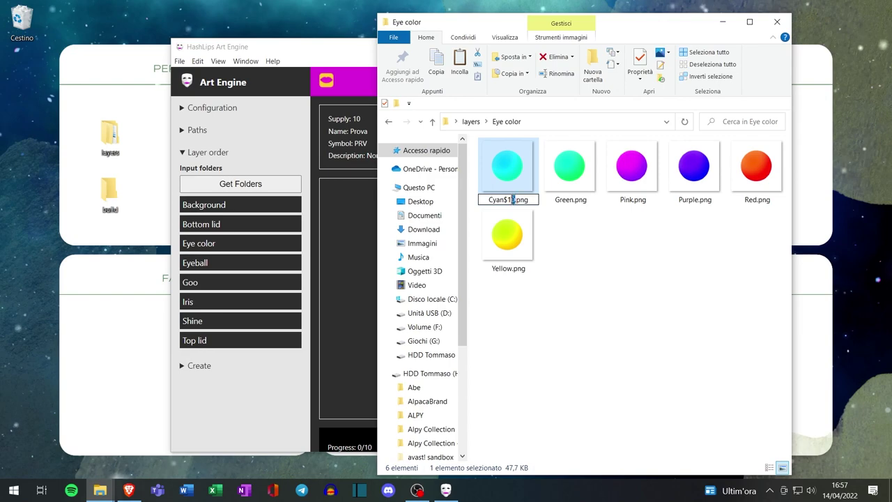
pyautogui.moveTo(513, 199); pyautogui.dragTo(514, 199)
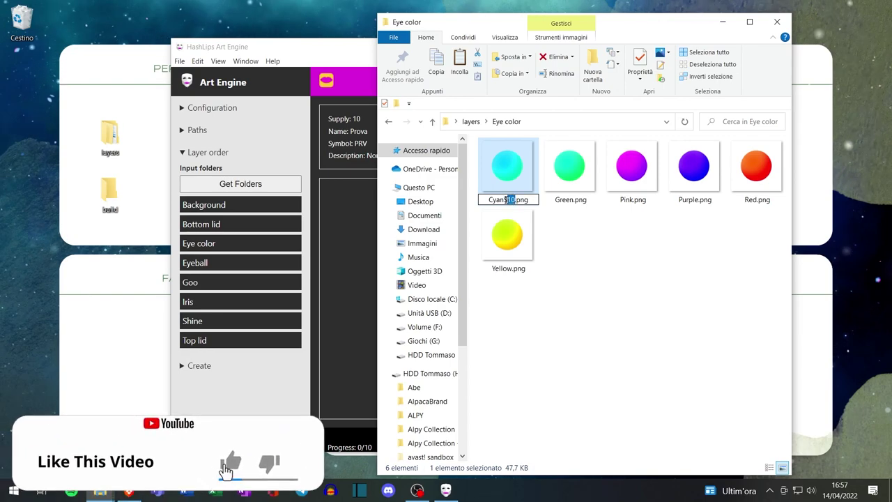
pyautogui.write('$100')
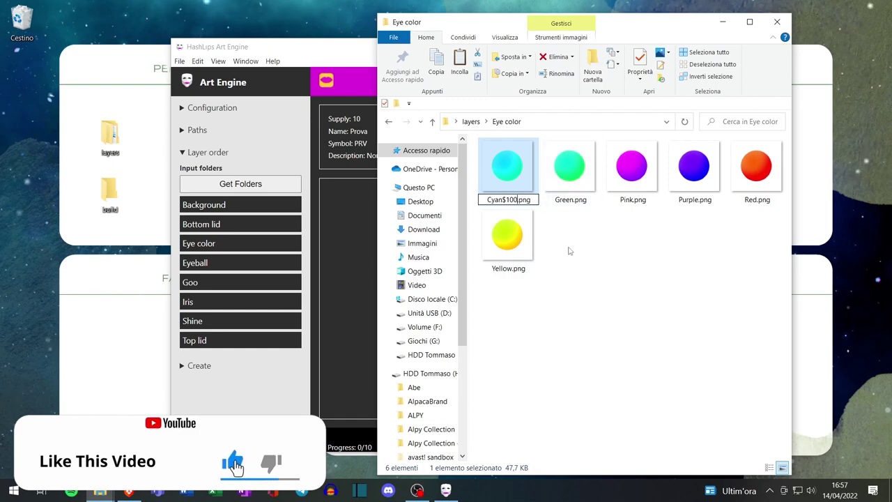
pyautogui.click(568, 250)
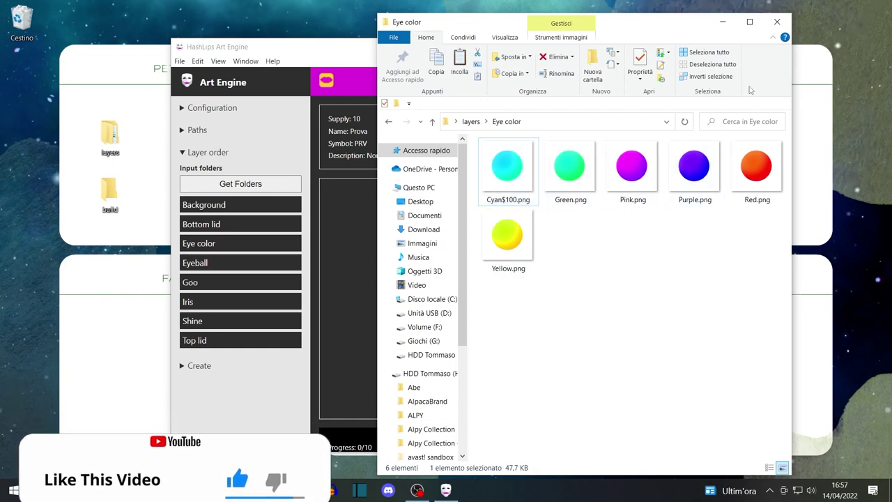
pyautogui.click(779, 23)
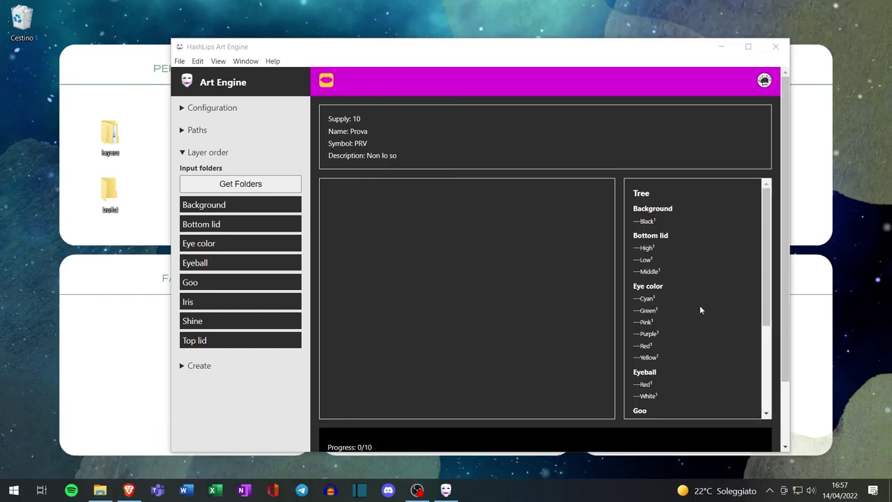
# Reload the input folders in the layer order and check the weight of Cyan in the tree
pyautogui.scroll(-6, 696, 300)
pyautogui.scroll(2, 672, 278)
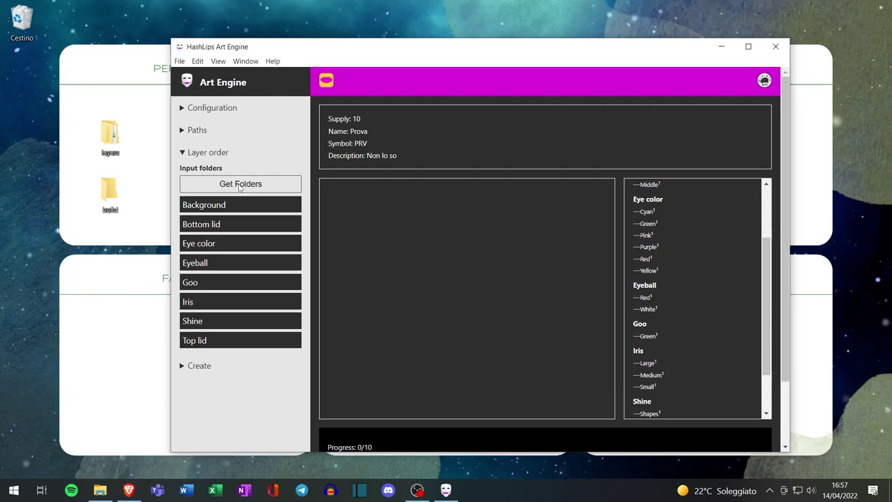
pyautogui.click(654, 212)
pyautogui.write('00')
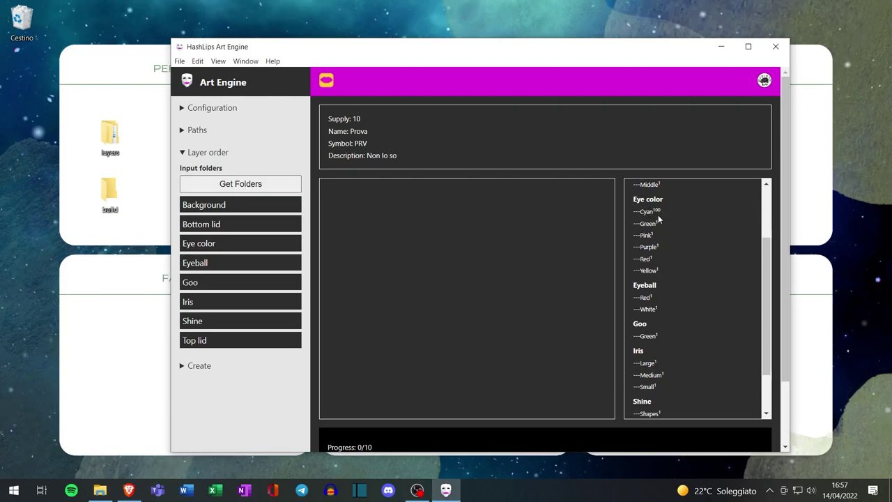
pyautogui.scroll(2, 662, 237)
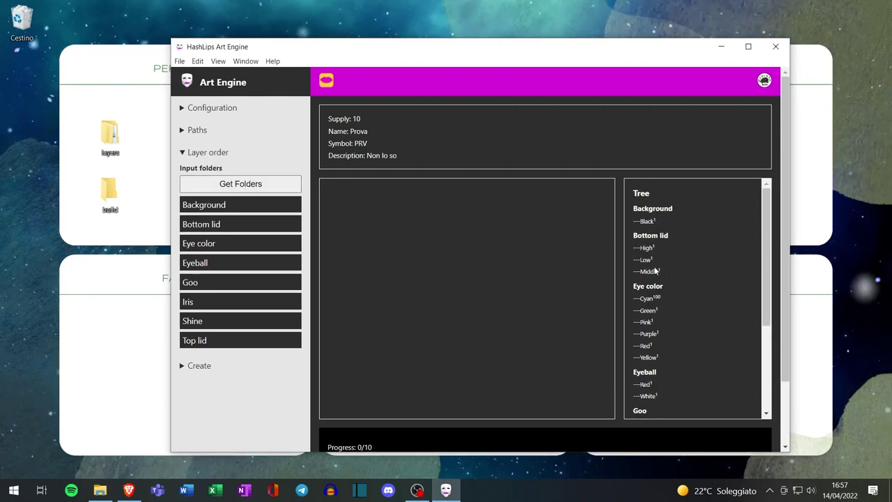
# Expand the Create settings and generate the images and metadata of the collection
pyautogui.scroll(-1, 198, 310)
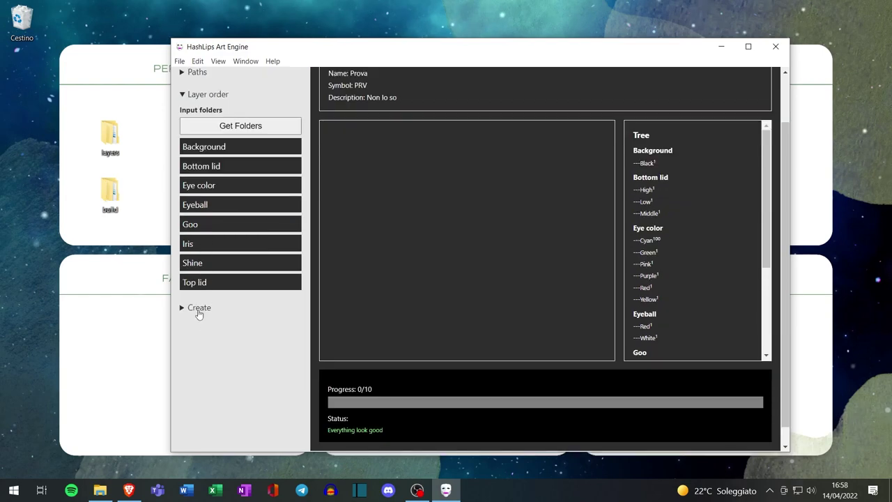
pyautogui.click(198, 309)
pyautogui.click(238, 340)
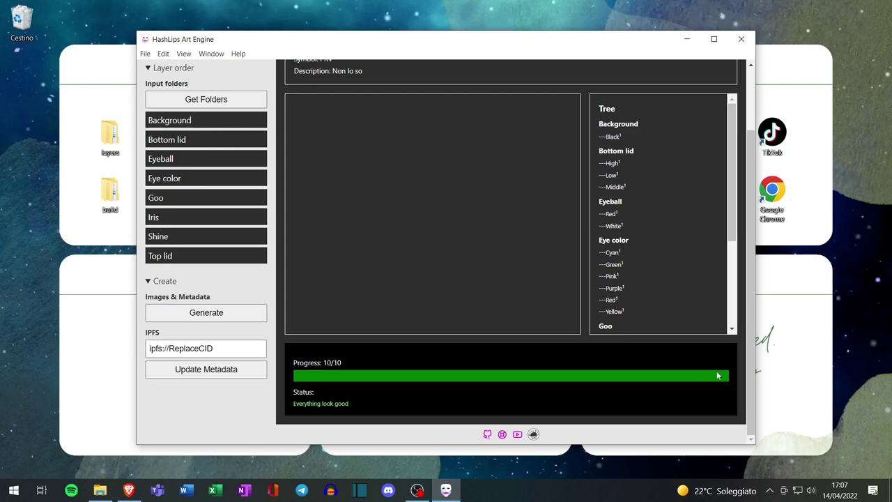
# Check the path settings and view the generated images in the images folder of the desktop's build output
pyautogui.doubleClick(111, 189)
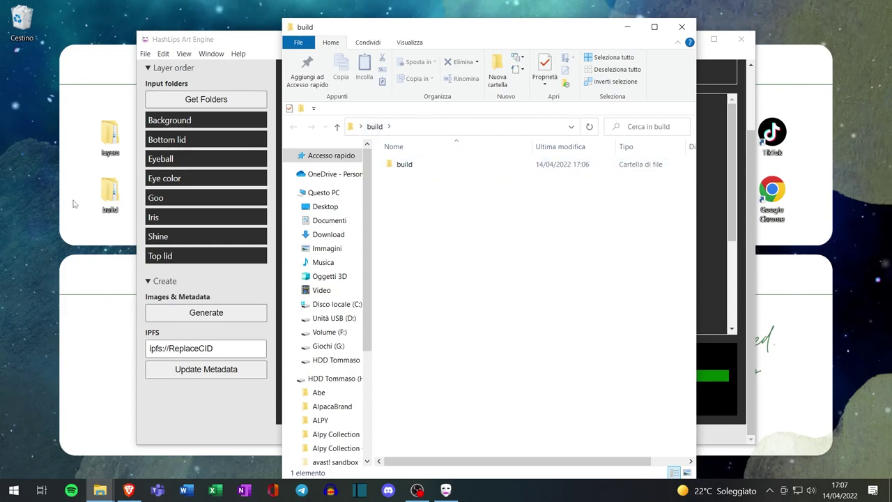
pyautogui.scroll(2, 230, 213)
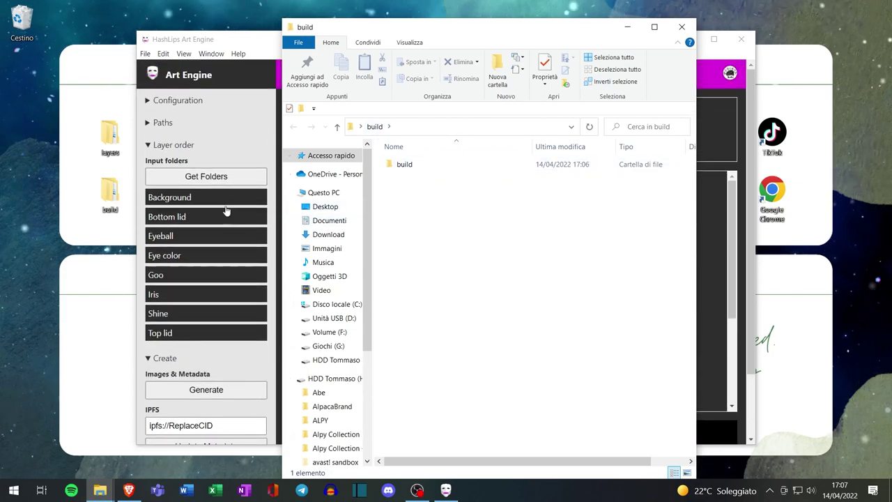
pyautogui.click(164, 122)
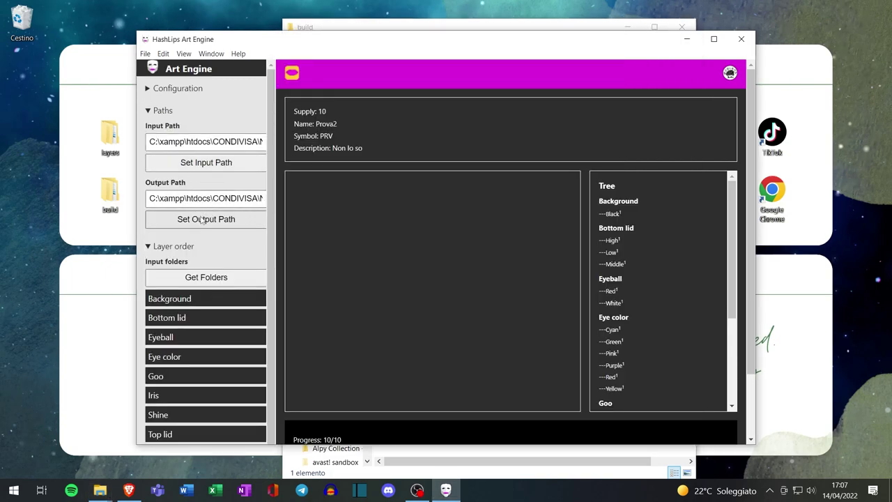
pyautogui.click(686, 39)
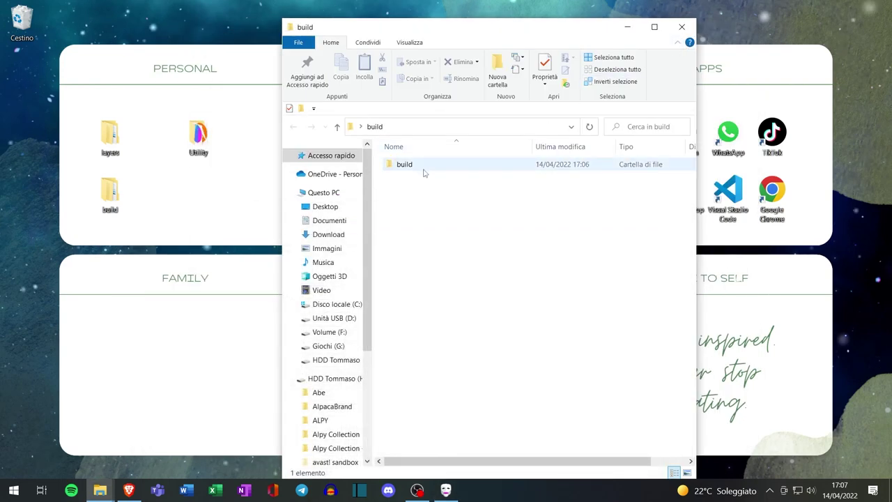
pyautogui.doubleClick(424, 167)
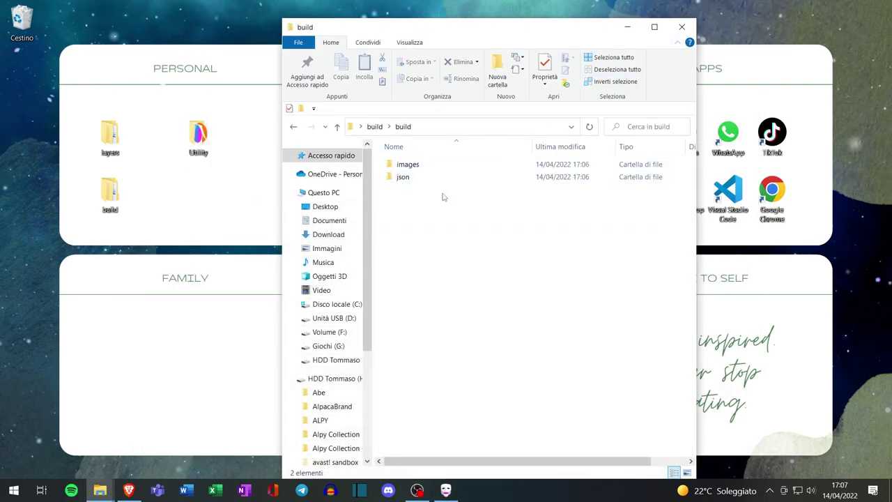
pyautogui.doubleClick(414, 167)
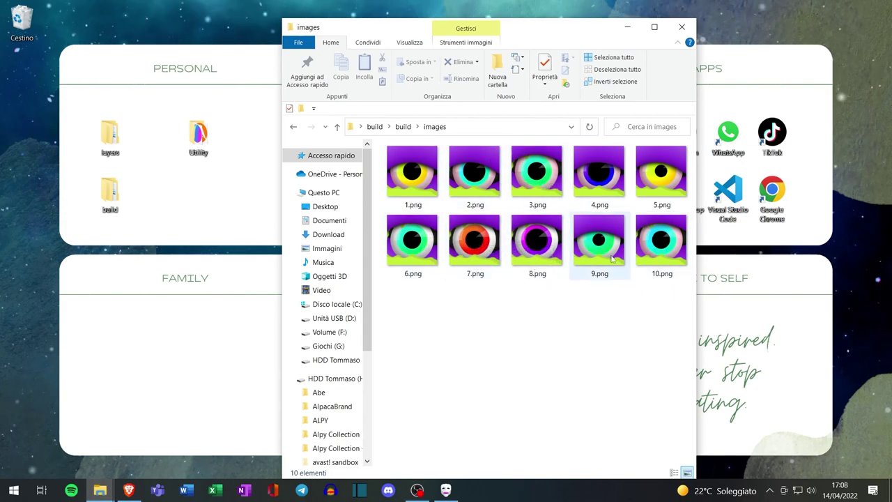
# Open 1.json from the json folder of the build output and examine its metadata and attributes
pyautogui.click(403, 127)
pyautogui.doubleClick(412, 179)
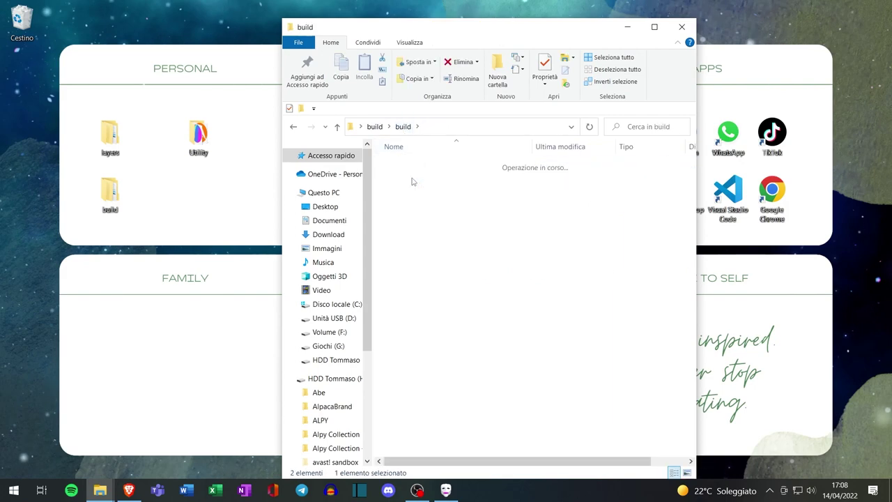
pyautogui.doubleClick(411, 179)
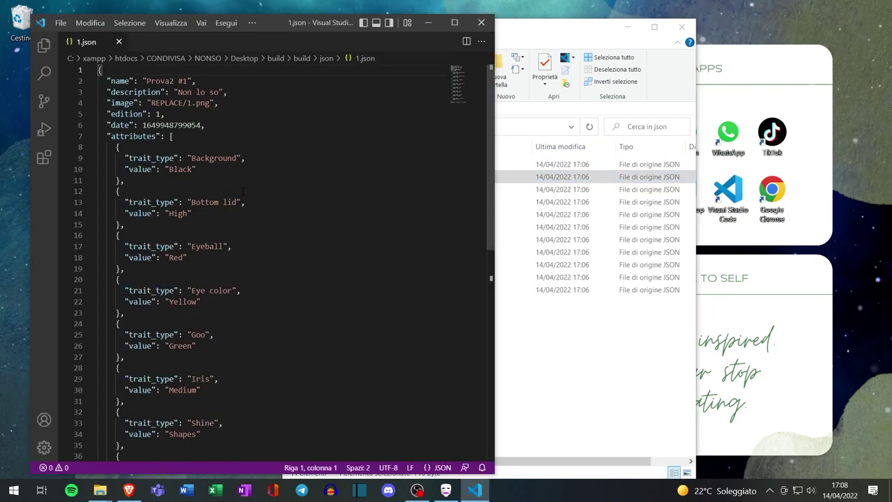
pyautogui.scroll(-5, 265, 265)
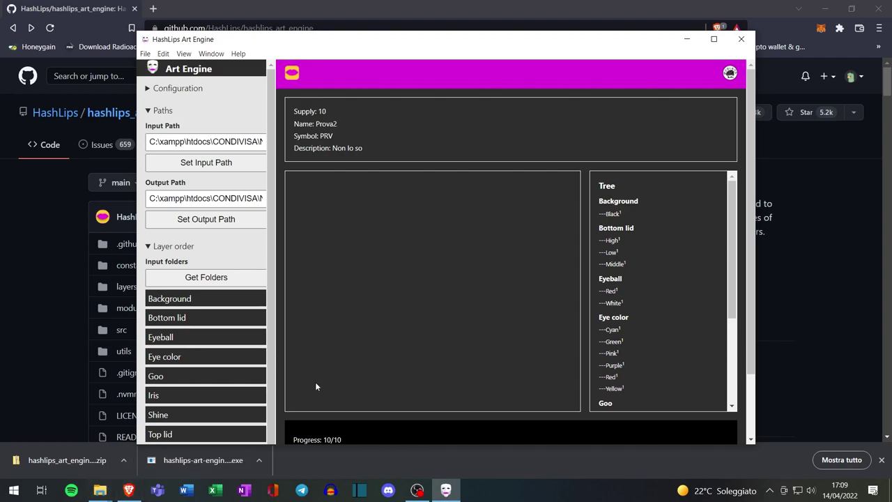
# Bring the build output folder window back and open its images folder again
pyautogui.moveTo(101, 488)
pyautogui.click(98, 441)
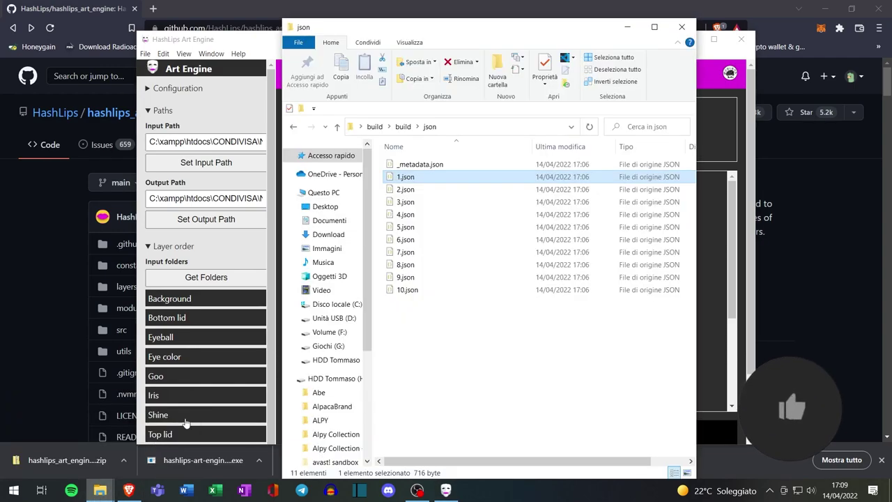
pyautogui.click(403, 127)
pyautogui.doubleClick(409, 167)
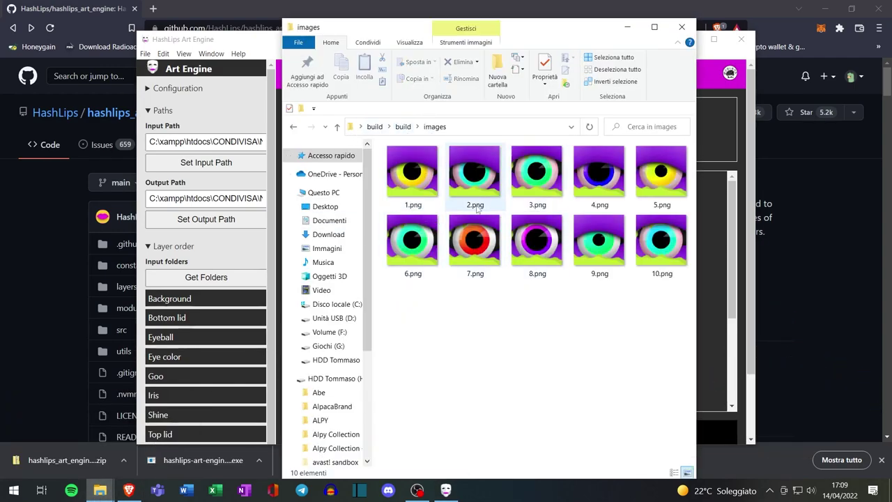
# Examine the IPFS field for updating metadata in HashLips Art Engine, and switch back to the build output folder
pyautogui.hotkey('alt', 'Tab')
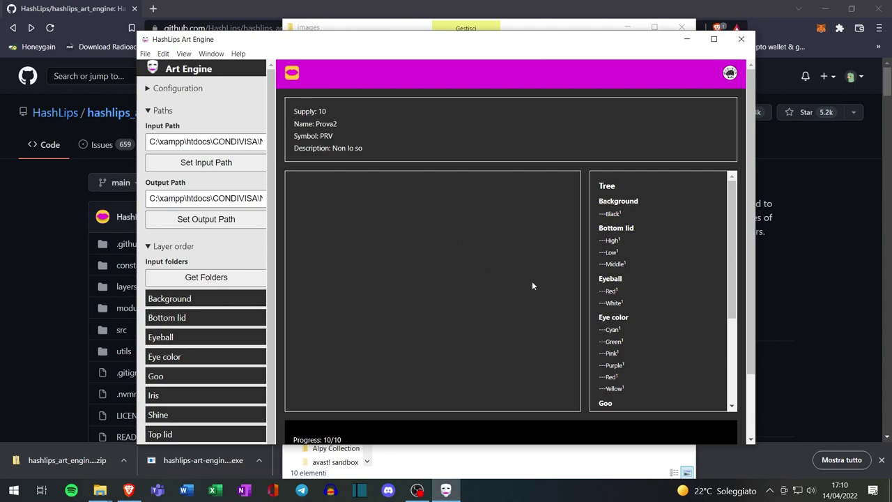
pyautogui.scroll(-1, 531, 285)
pyautogui.scroll(-1, 432, 237)
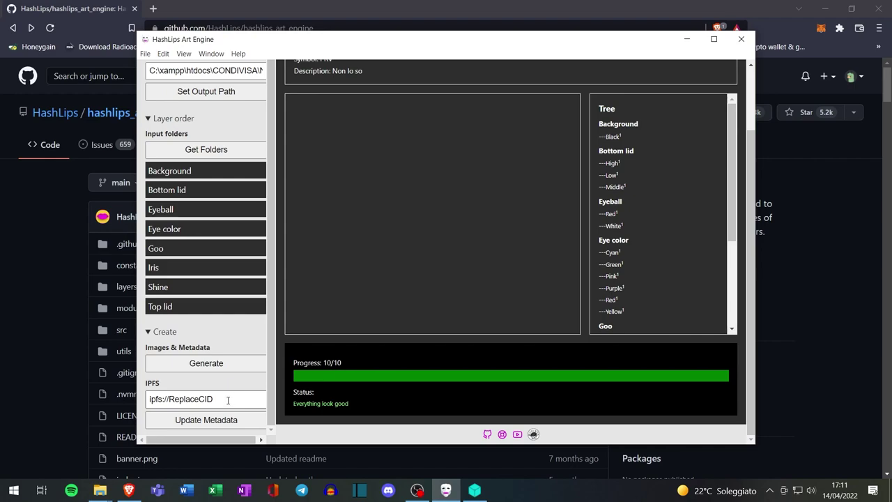
pyautogui.hotkey('alt', 'Tab')
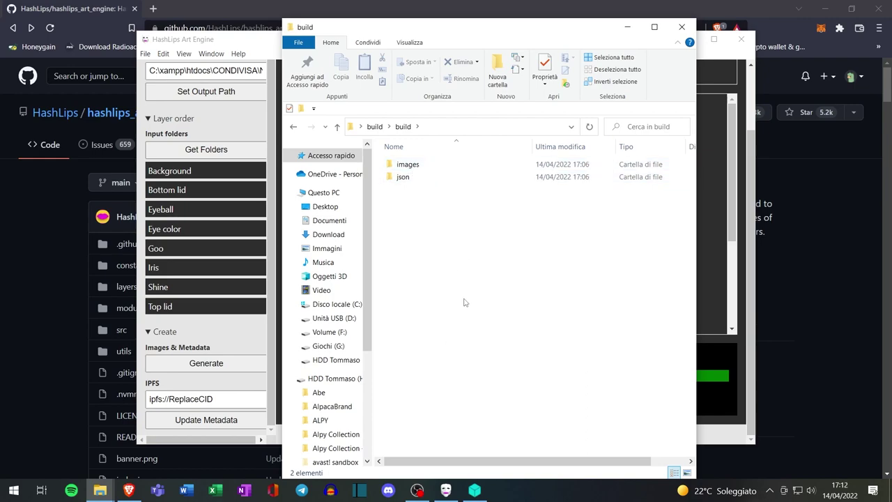
# Open 1.json from the json folder, examine its image field placeholder, and close the file
pyautogui.click(420, 180)
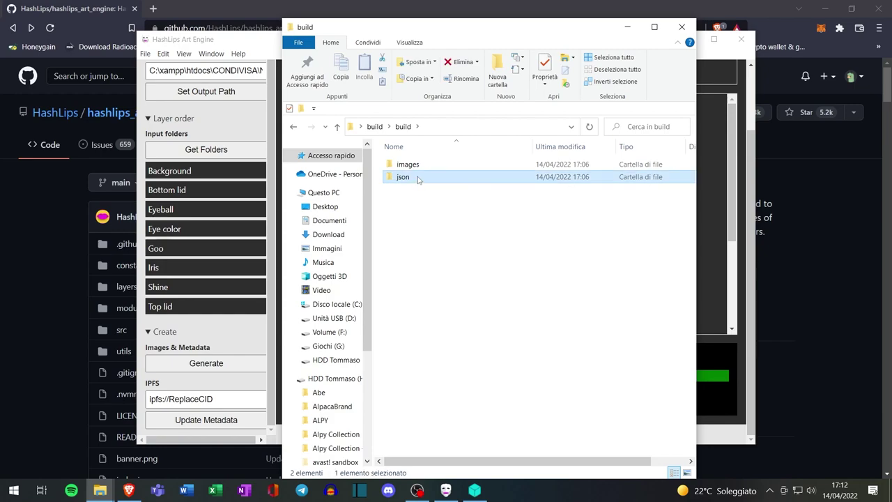
pyautogui.doubleClick(417, 179)
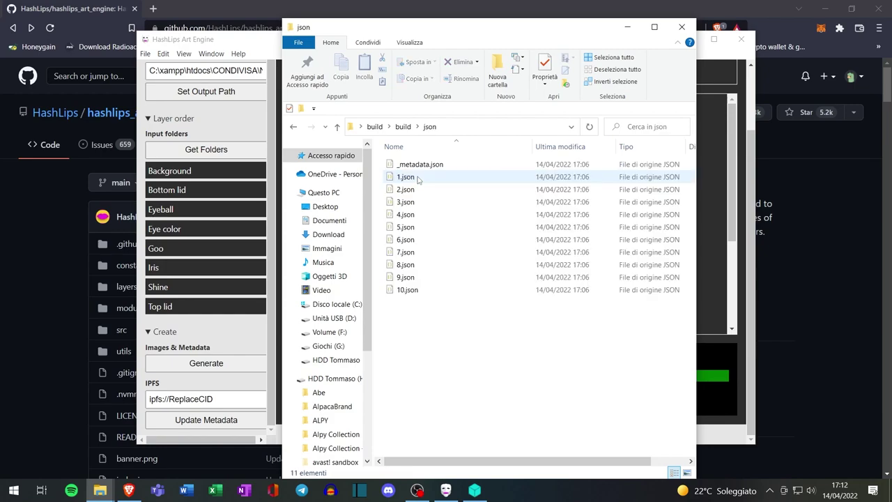
pyautogui.doubleClick(418, 179)
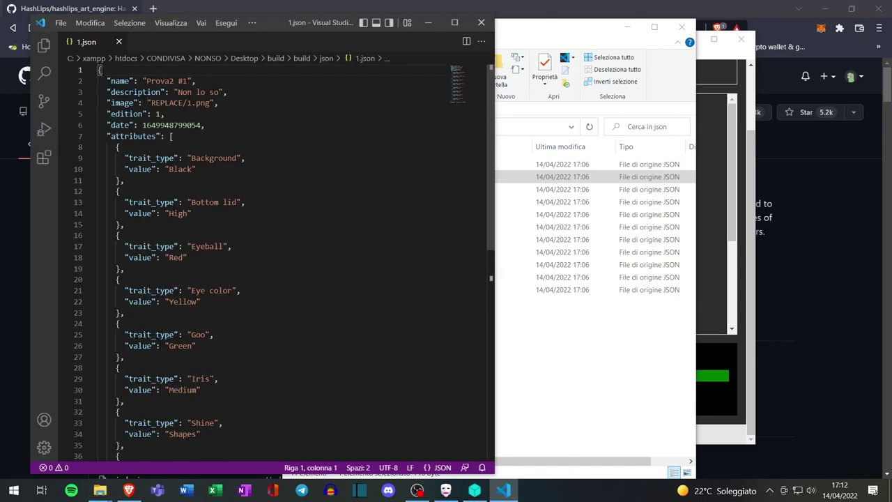
pyautogui.click(482, 25)
# In HashLips Art Engine, replace the ReplaceCID placeholder after ipfs:// with the copied IPFS CID and update the metadata
pyautogui.click(206, 323)
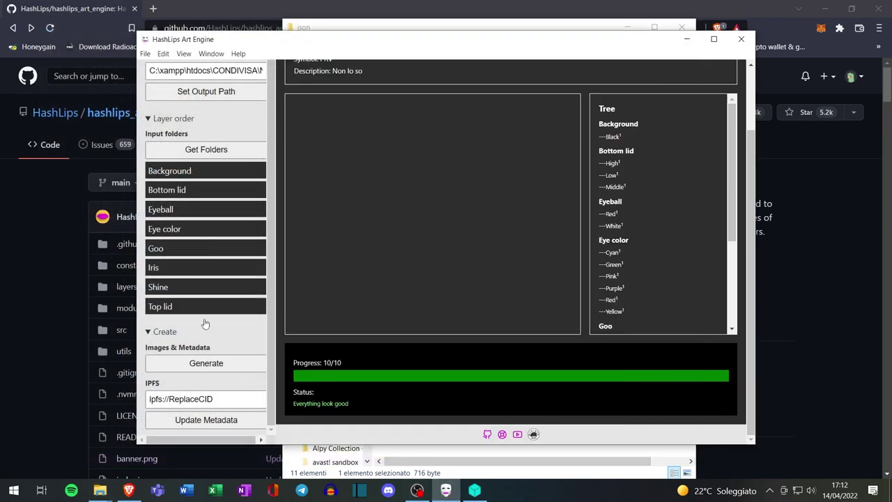
pyautogui.click(236, 399)
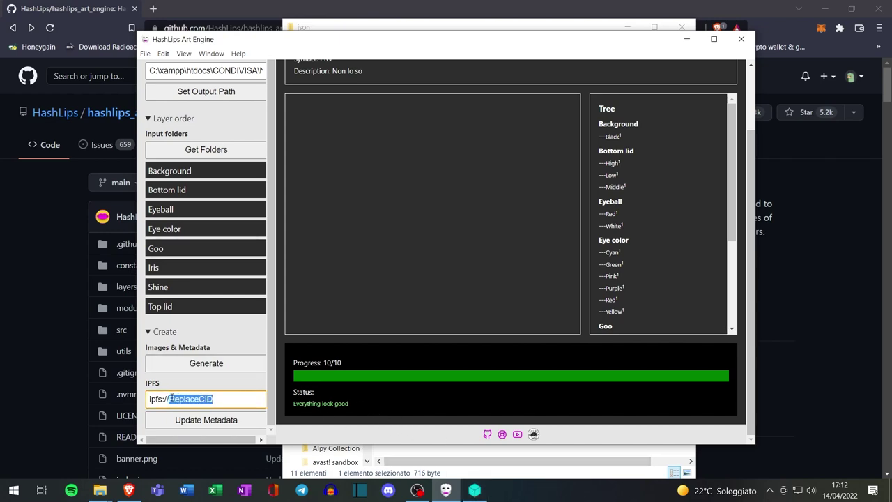
pyautogui.hotkey('ctrl', 'v')
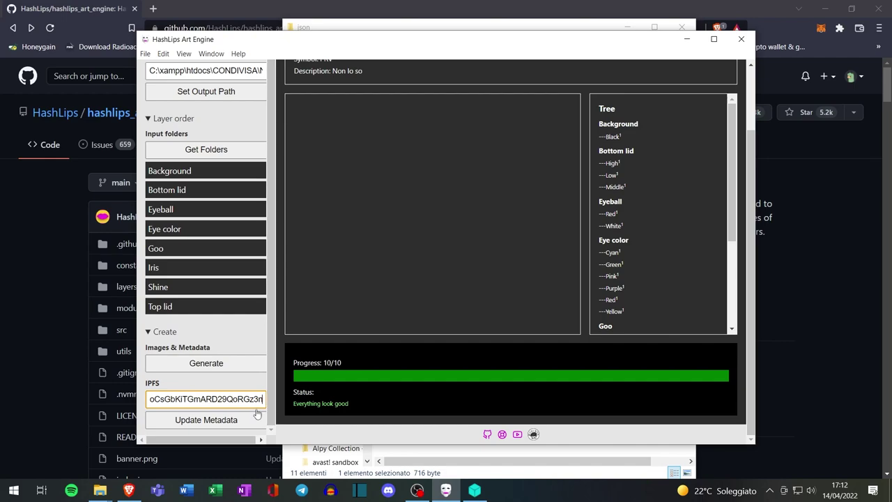
pyautogui.click(207, 420)
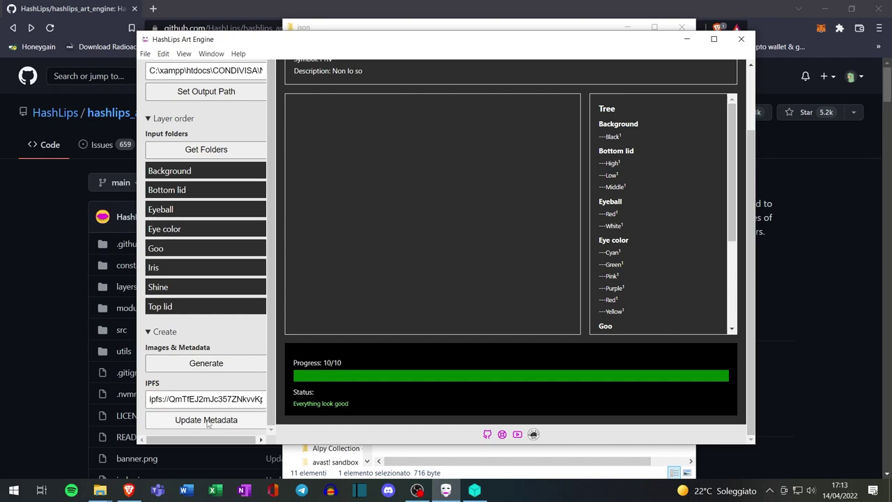
# Return to the json folder, check the image link in the updated 1.json, and open 2.json as well
pyautogui.click(100, 489)
pyautogui.click(149, 458)
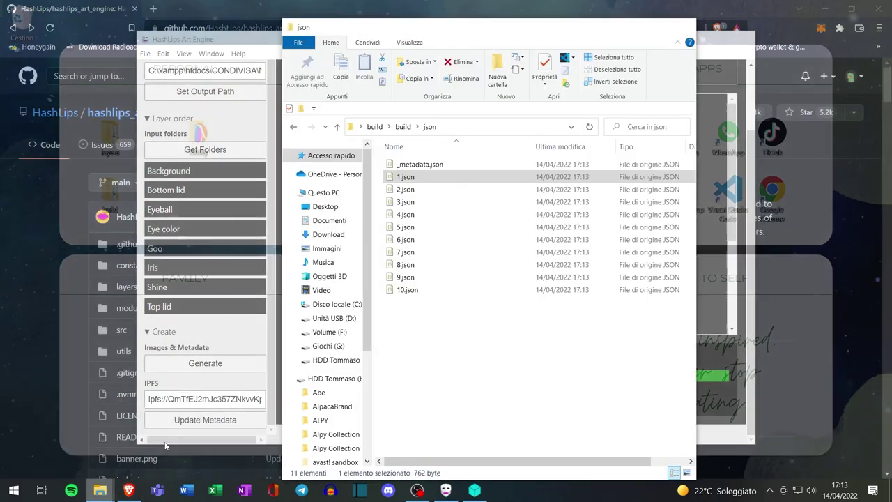
pyautogui.doubleClick(415, 177)
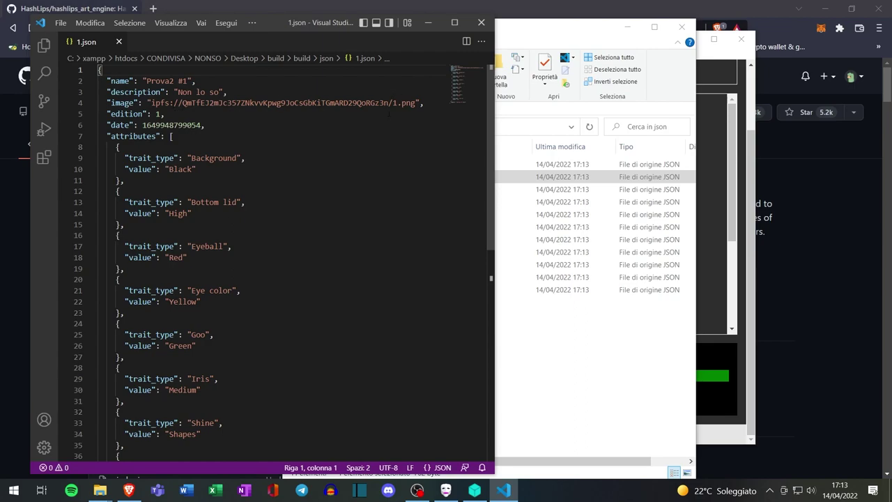
pyautogui.click(480, 22)
pyautogui.doubleClick(407, 190)
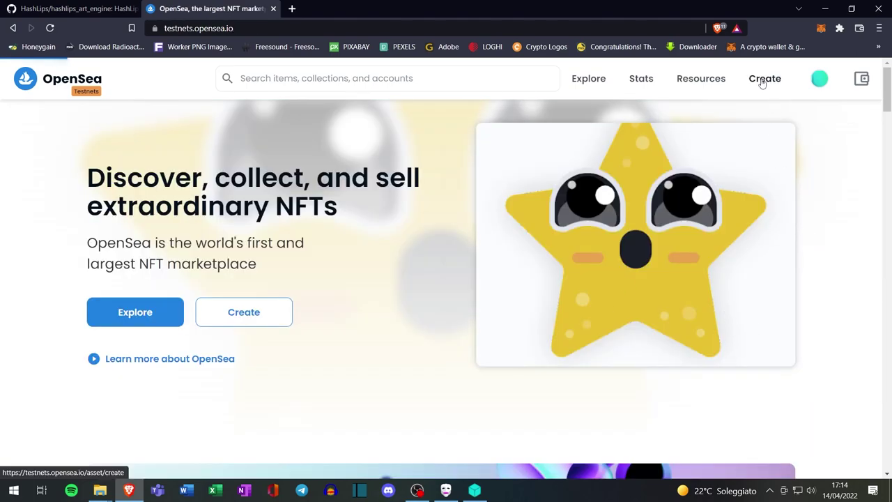
# Start a new item on OpenSea Testnets and upload 1.png from the images folder of the desktop's build output
pyautogui.click(837, 322)
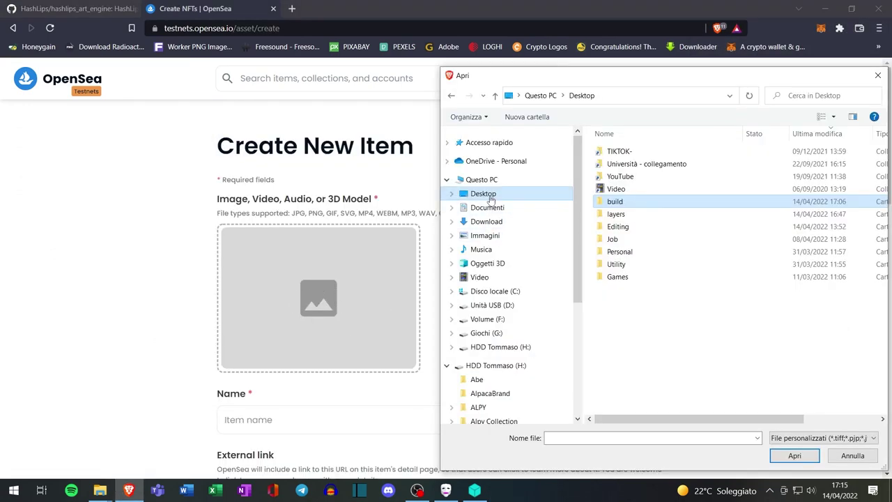
pyautogui.doubleClick(622, 203)
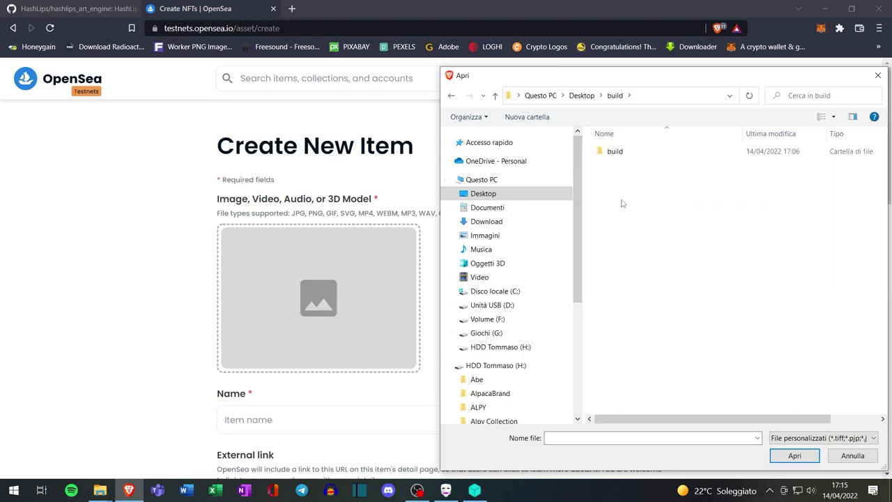
pyautogui.doubleClick(614, 151)
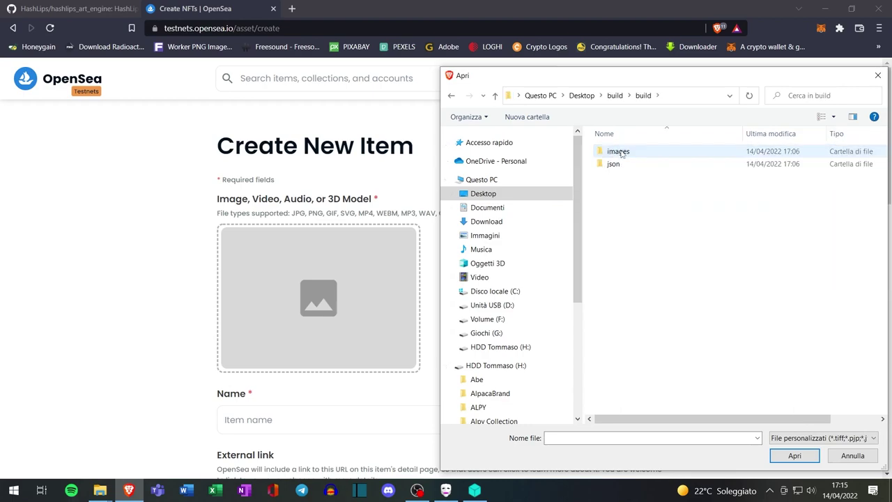
pyautogui.doubleClick(622, 154)
pyautogui.click(623, 162)
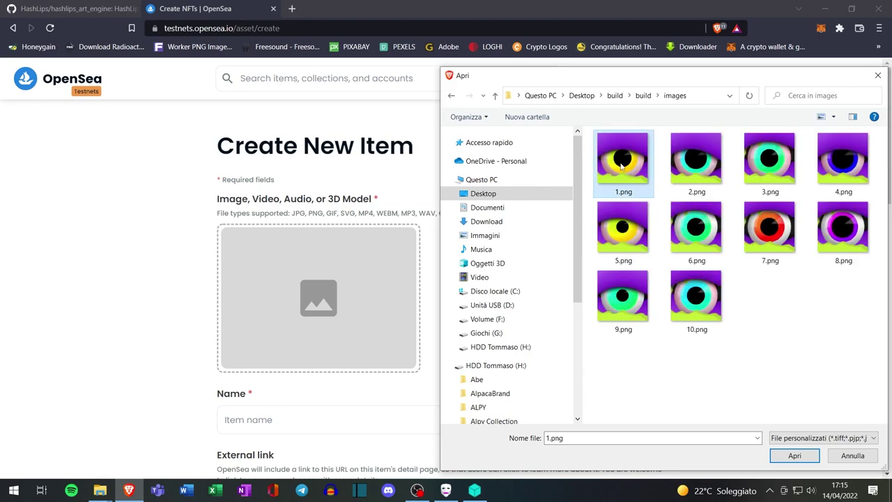
pyautogui.click(794, 455)
# Fill in the item's name as "qwqwqw", external link as "wqwqw" and description as "qwqwqwq"
pyautogui.scroll(-1, 418, 377)
pyautogui.click(309, 361)
pyautogui.write('c')
pyautogui.scroll(-2, 339, 349)
pyautogui.click(280, 324)
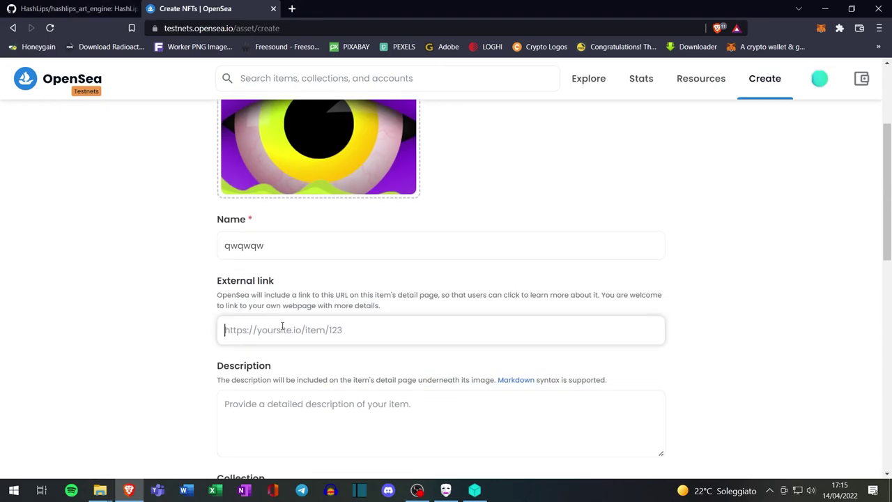
pyautogui.write('wqwqw')
pyautogui.scroll(-3, 287, 337)
pyautogui.click(255, 241)
pyautogui.write('qwq')
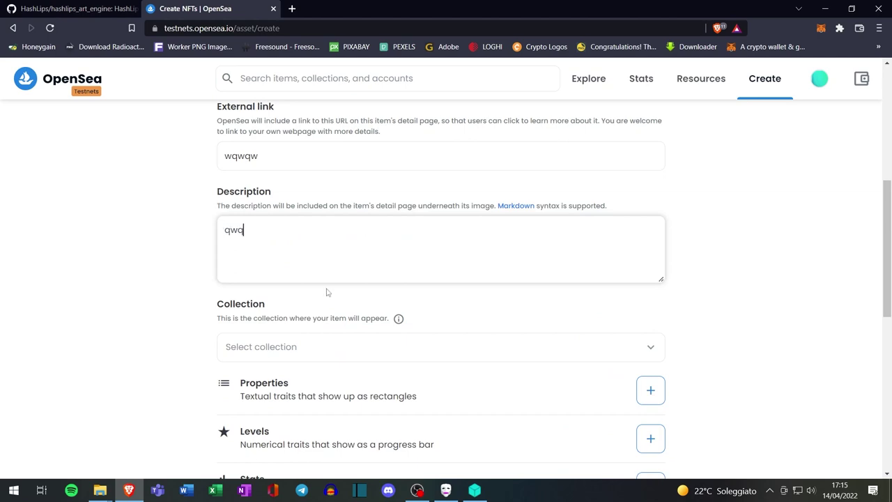
# Review the remaining item creation options and the filled-in fields, and switch to the folder of generated images
pyautogui.scroll(-7, 335, 315)
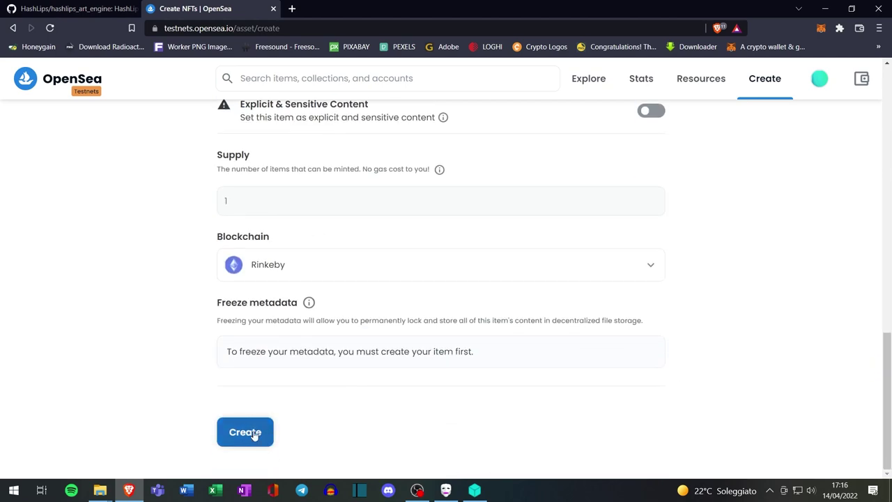
pyautogui.scroll(7, 382, 383)
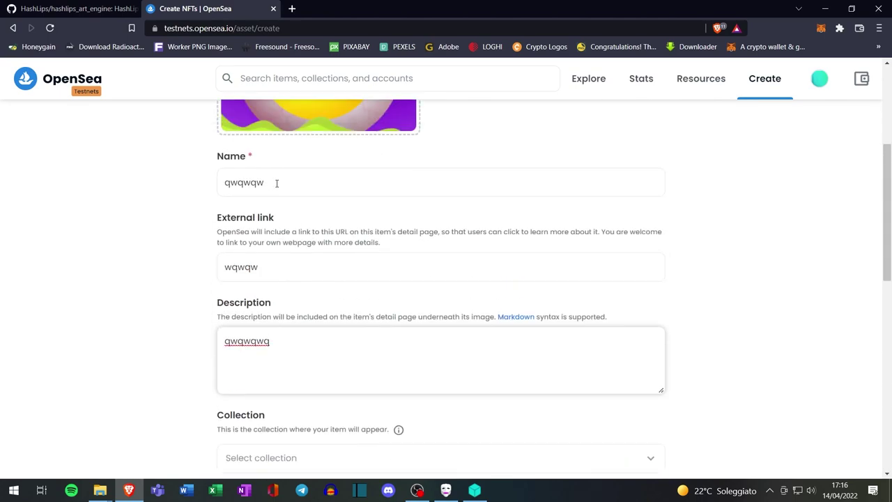
pyautogui.scroll(1, 276, 183)
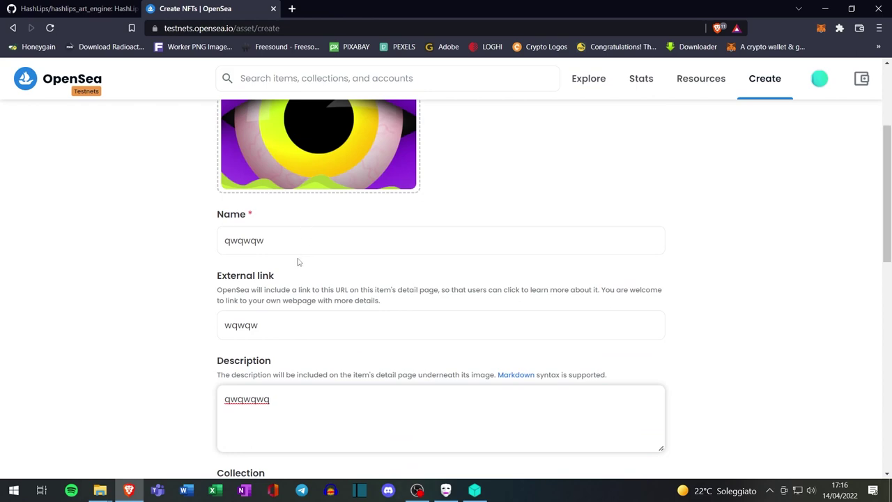
pyautogui.scroll(-3, 290, 334)
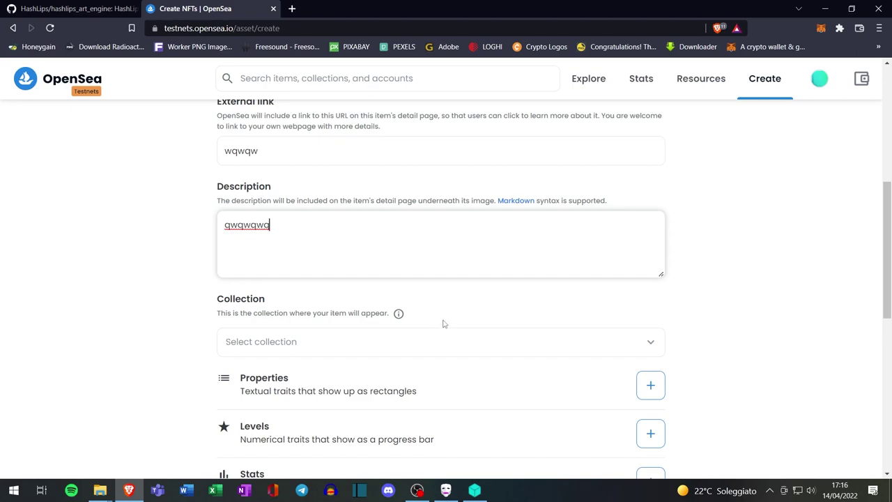
pyautogui.hotkey('alt', 'Tab')
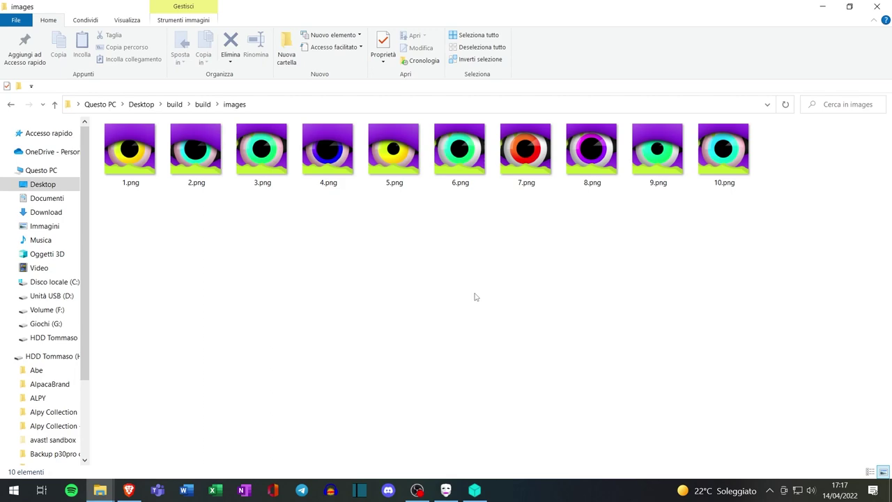